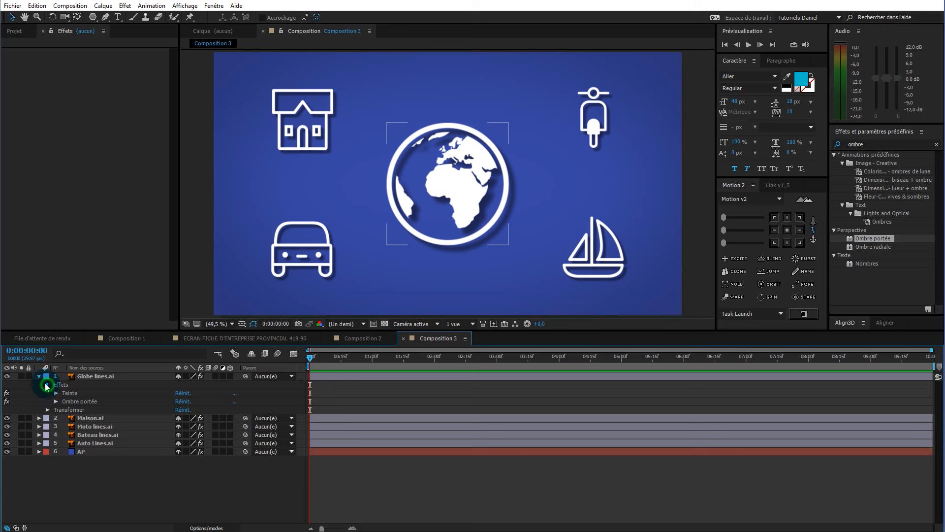
# - Expand every property group of the Globe lines.ai layer and examine its Teinte, Ombre portée and Transformer properties
pyautogui.click(39, 376)
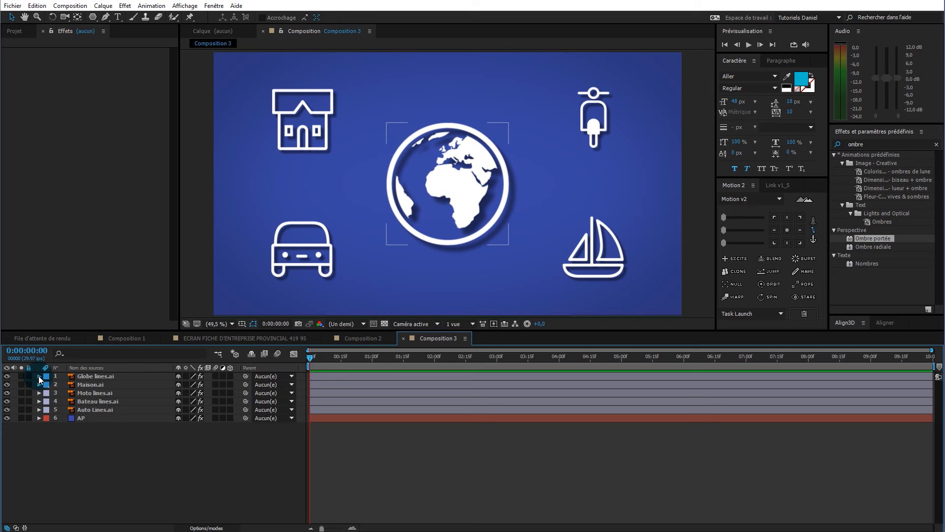
pyautogui.click(39, 376)
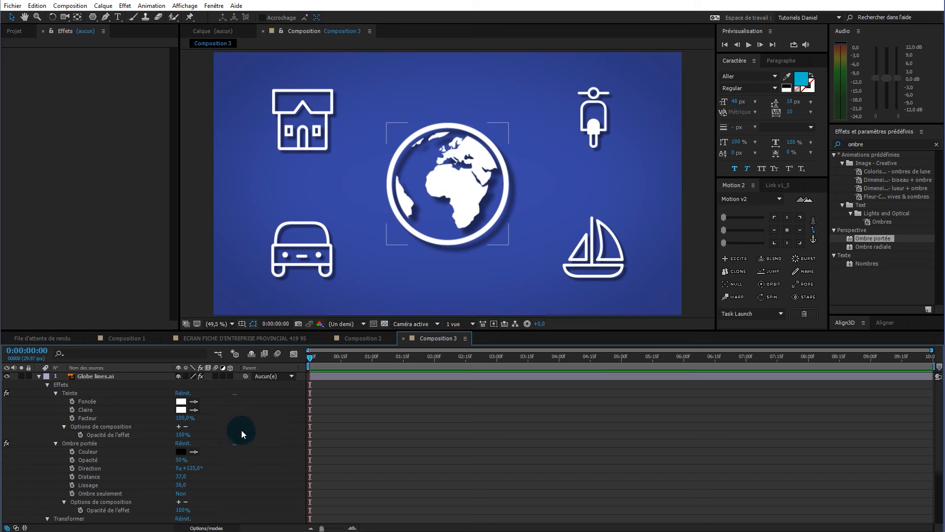
pyautogui.scroll(-4, 241, 430)
pyautogui.scroll(4, 243, 430)
pyautogui.scroll(-5, 235, 444)
pyautogui.scroll(5, 235, 444)
pyautogui.scroll(-2, 273, 439)
pyautogui.scroll(2, 273, 439)
# - Isolate the Foncée, Direction, Position and Echelle properties of the Globe lines.ai layer in the timeline and deselect them
pyautogui.click(92, 403)
pyautogui.scroll(-1, 123, 419)
pyautogui.scroll(-2, 123, 422)
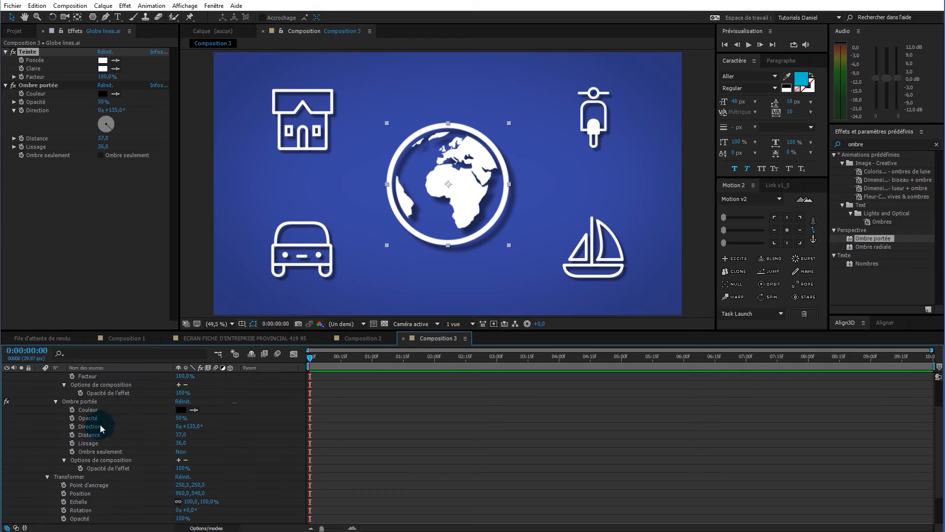
pyautogui.click(99, 426)
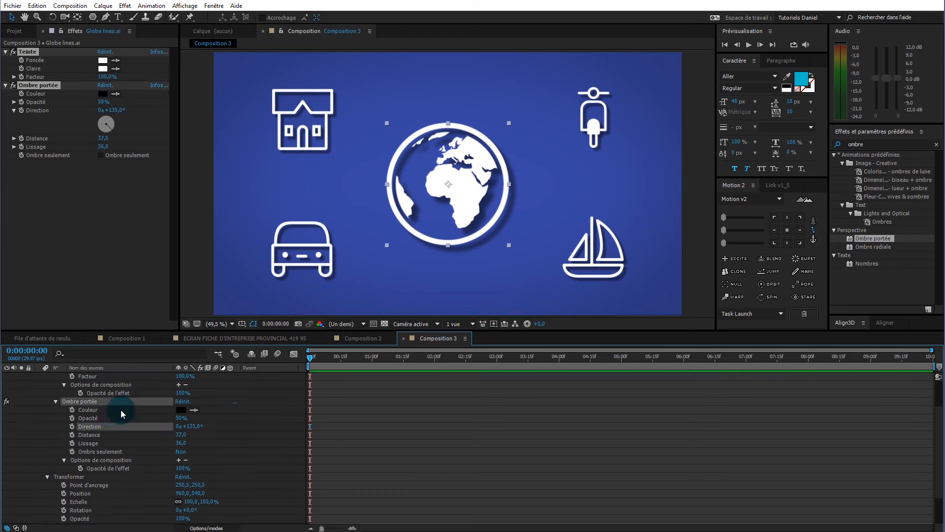
pyautogui.scroll(1, 121, 421)
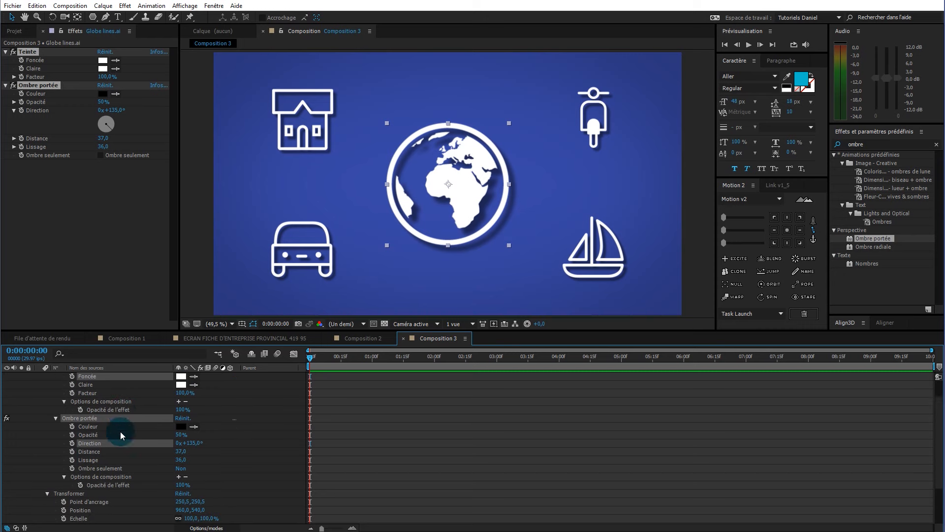
pyautogui.scroll(-3, 121, 433)
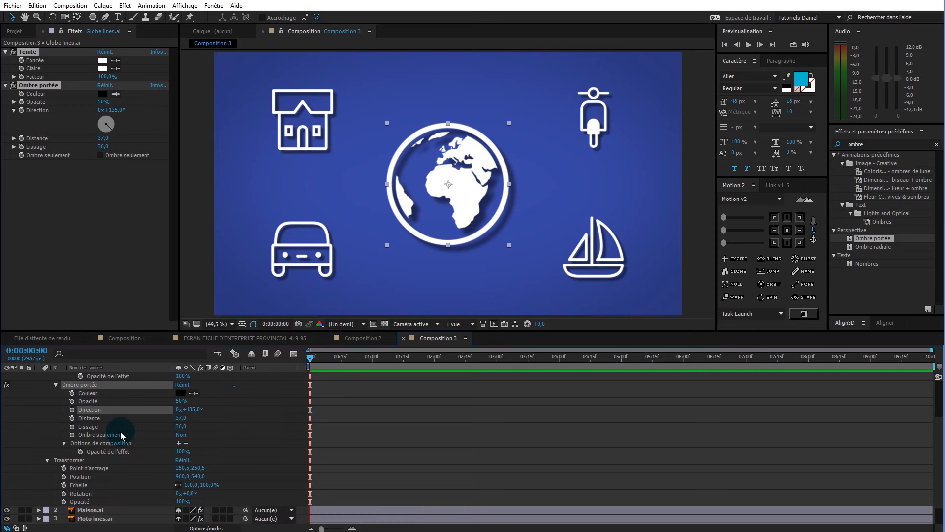
pyautogui.keyDown('shift'); pyautogui.click(91, 460); pyautogui.keyUp('shift')
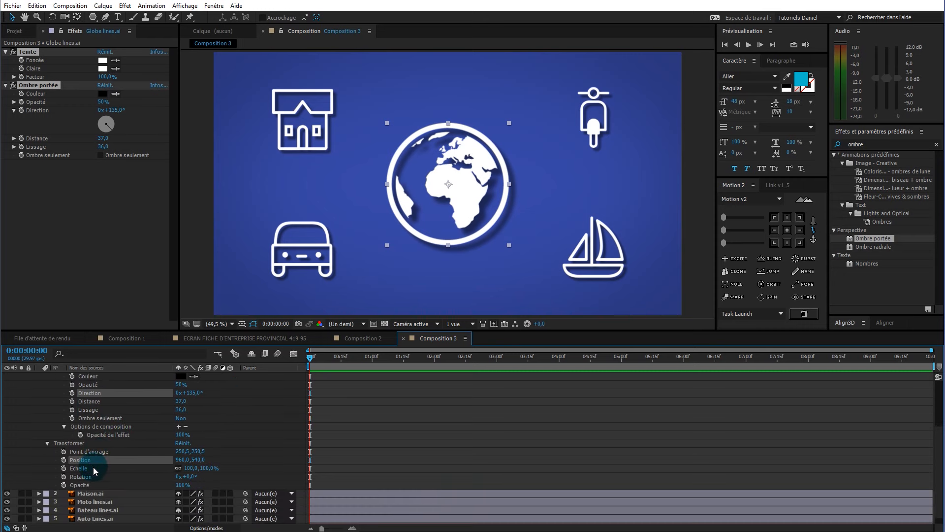
pyautogui.keyDown('shift'); pyautogui.click(94, 468); pyautogui.keyUp('shift')
pyautogui.scroll(3, 144, 430)
pyautogui.scroll(-1, 143, 435)
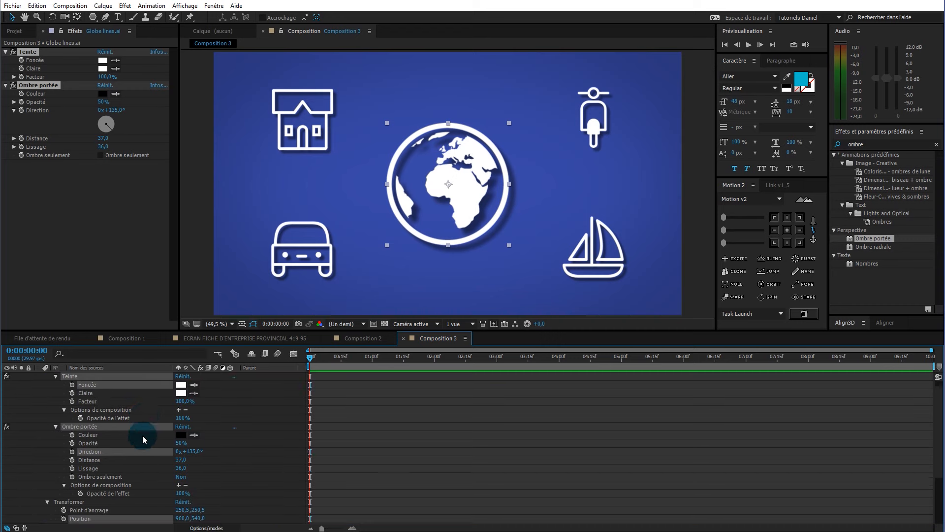
pyautogui.scroll(3, 140, 436)
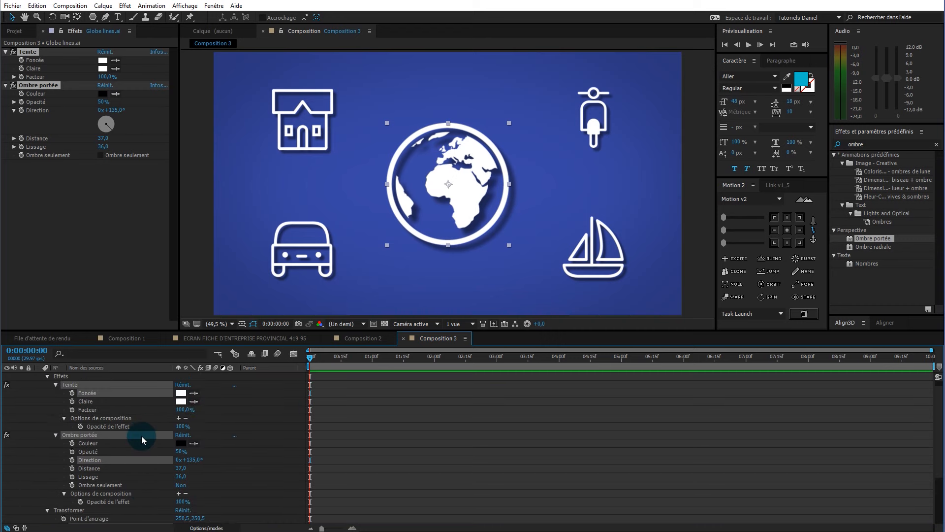
pyautogui.press('s')
pyautogui.press('s')
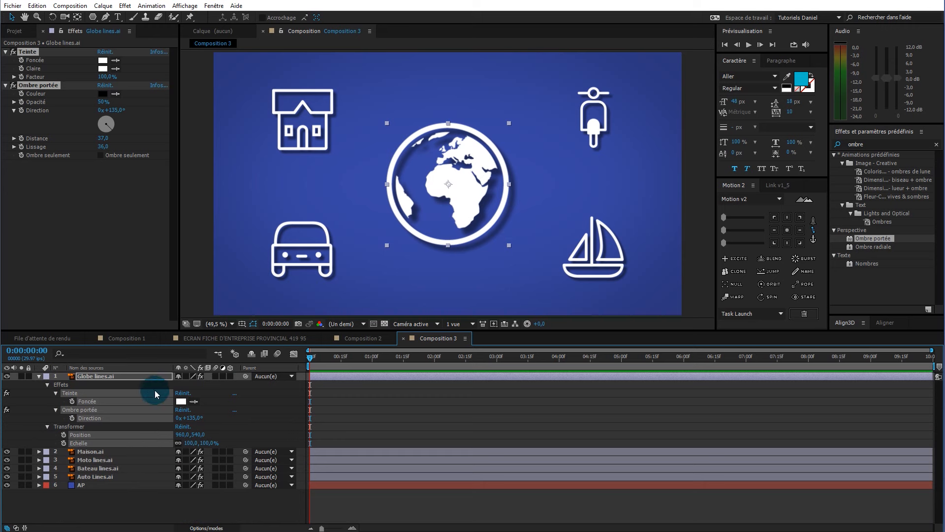
pyautogui.click(327, 423)
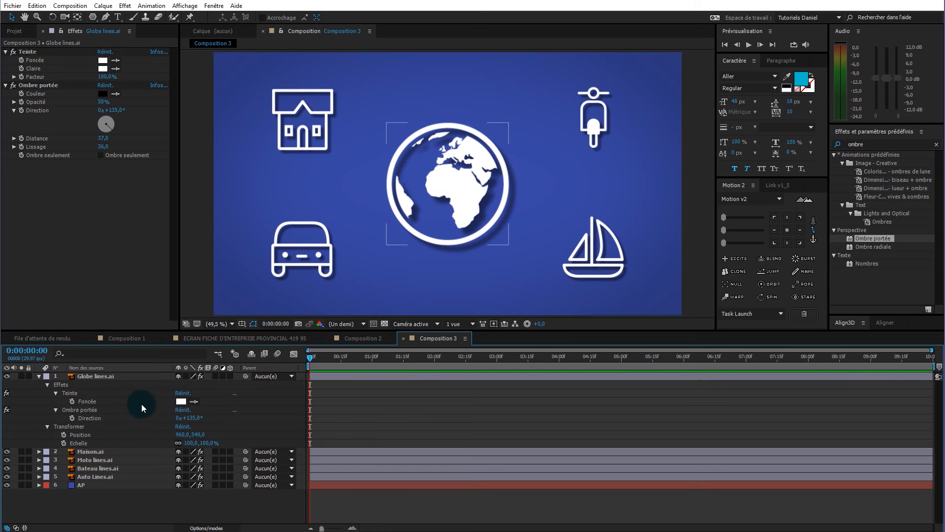
# - Collapse the Globe lines.ai layer and expand it again with all its effect and transform subgroups open
pyautogui.click(39, 377)
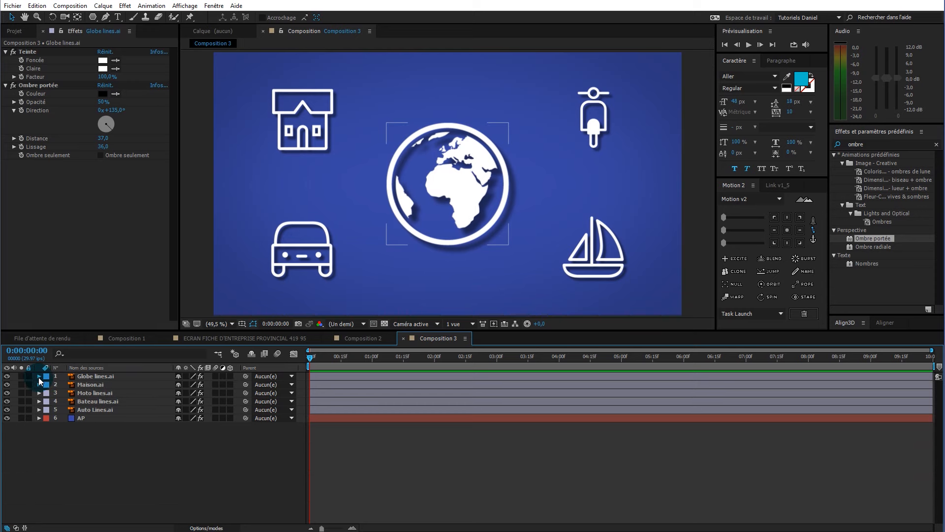
pyautogui.click(39, 377)
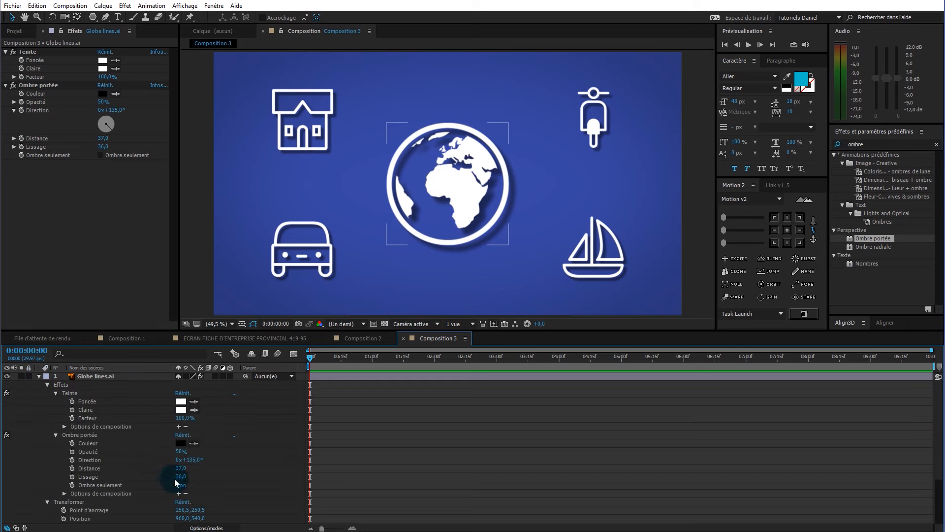
pyautogui.scroll(-3, 185, 471)
pyautogui.scroll(3, 186, 470)
pyautogui.click(38, 377)
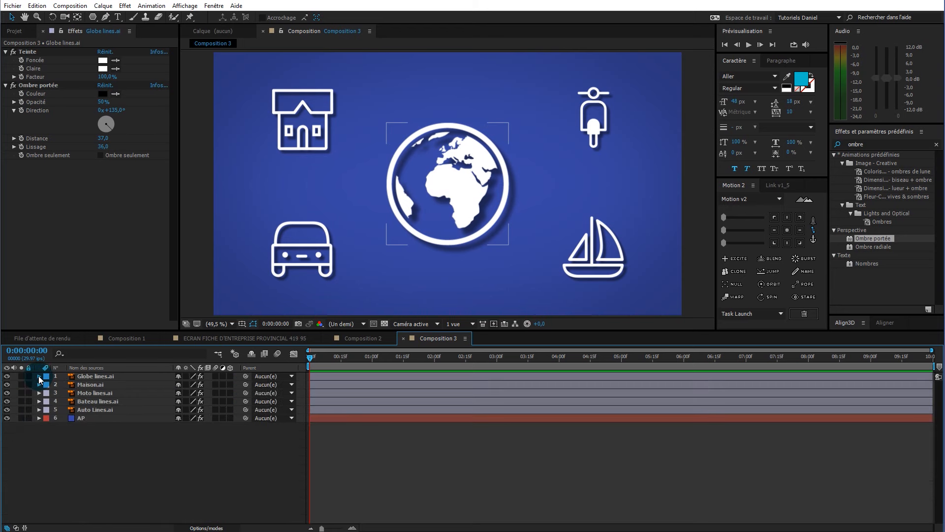
pyautogui.click(38, 376)
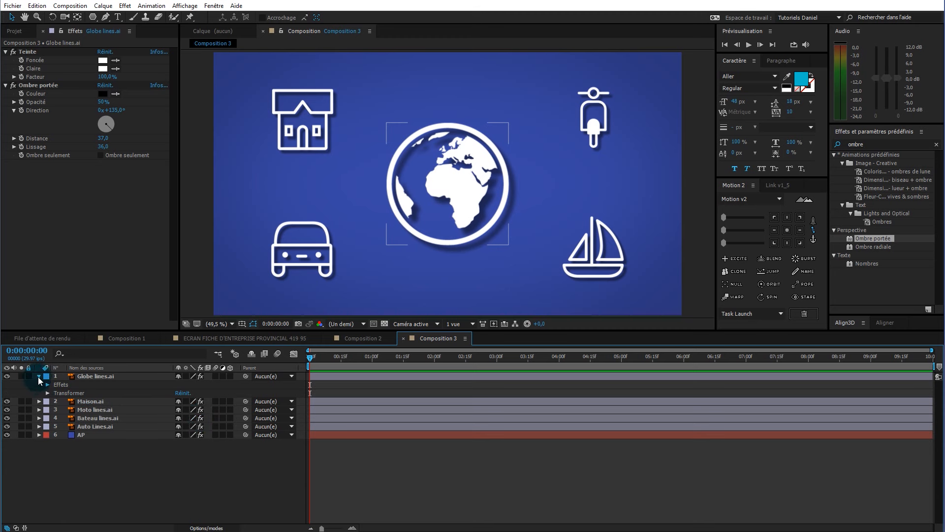
pyautogui.click(38, 377)
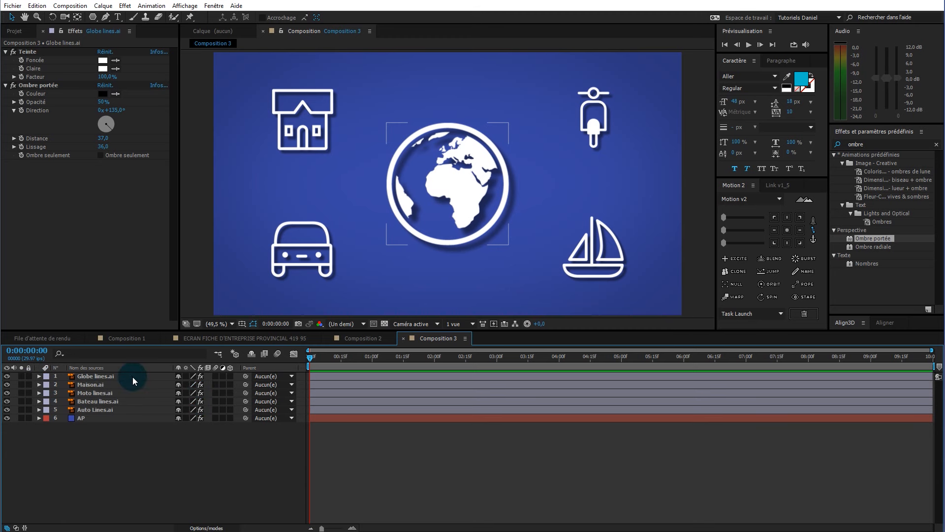
pyautogui.click(38, 377)
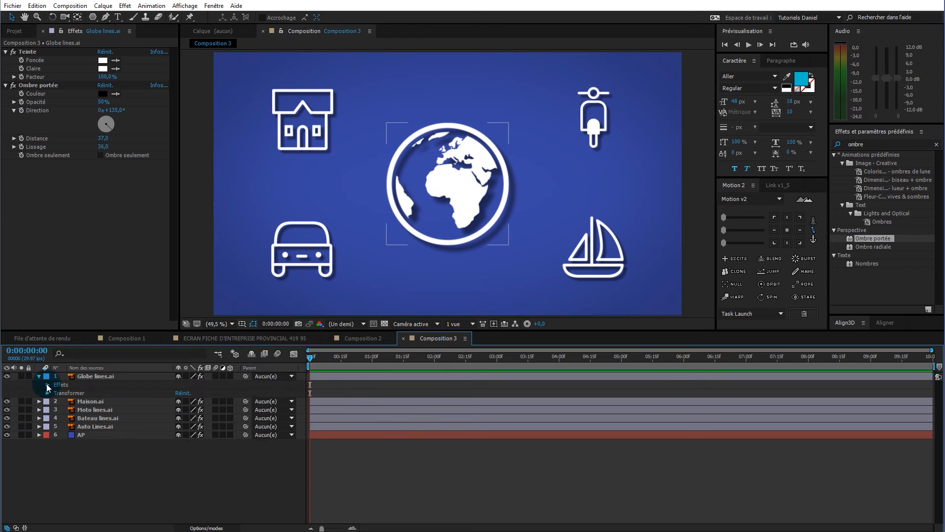
pyautogui.click(39, 376)
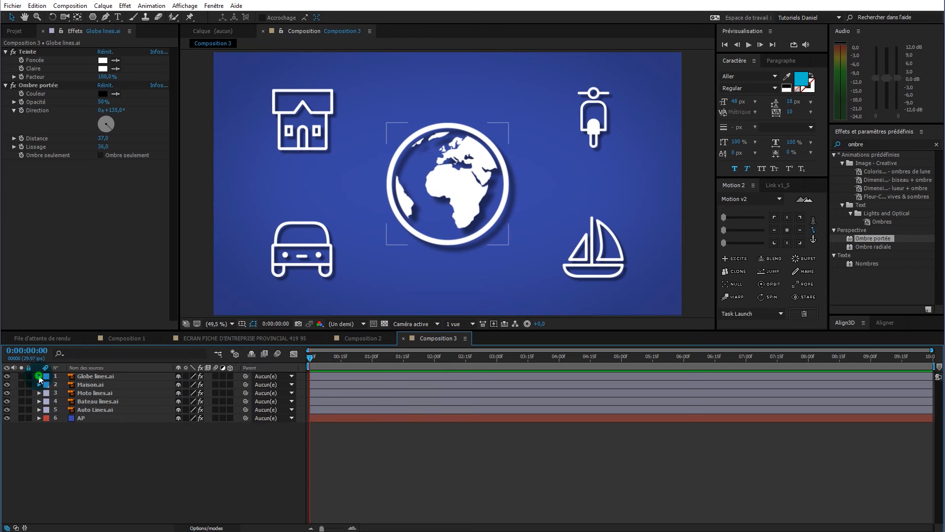
pyautogui.keyDown('ctrl'); pyautogui.click(39, 376); pyautogui.keyUp('ctrl')
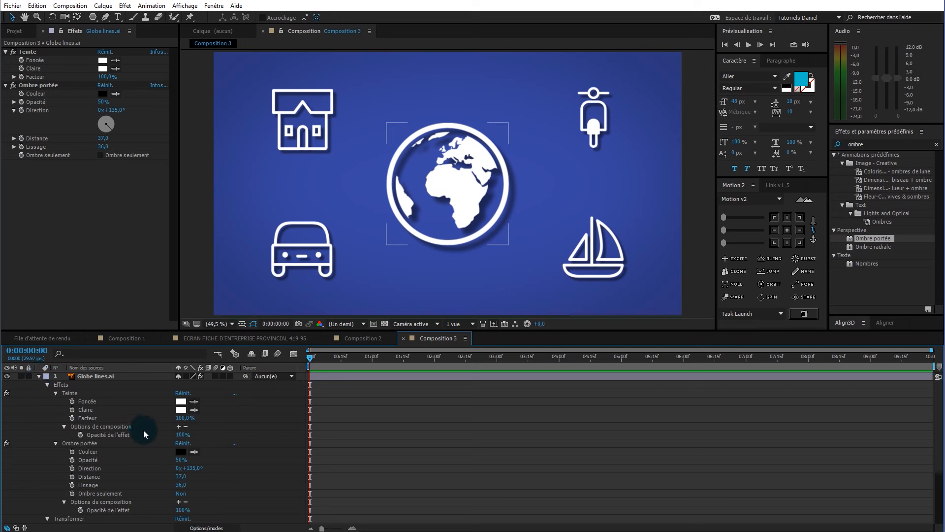
# - Hide the shadow's Opacité, Direction and Distance, Teinte's effect opacity and Facteur, and the transform's Point d'ancrage, Echelle and Rotation from the timeline
pyautogui.click(105, 460)
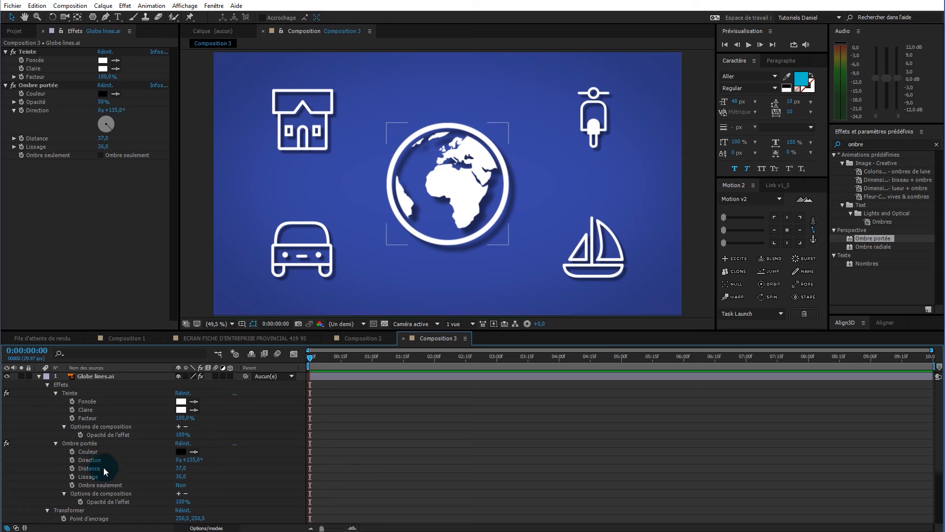
pyautogui.click(103, 468)
pyautogui.click(106, 460)
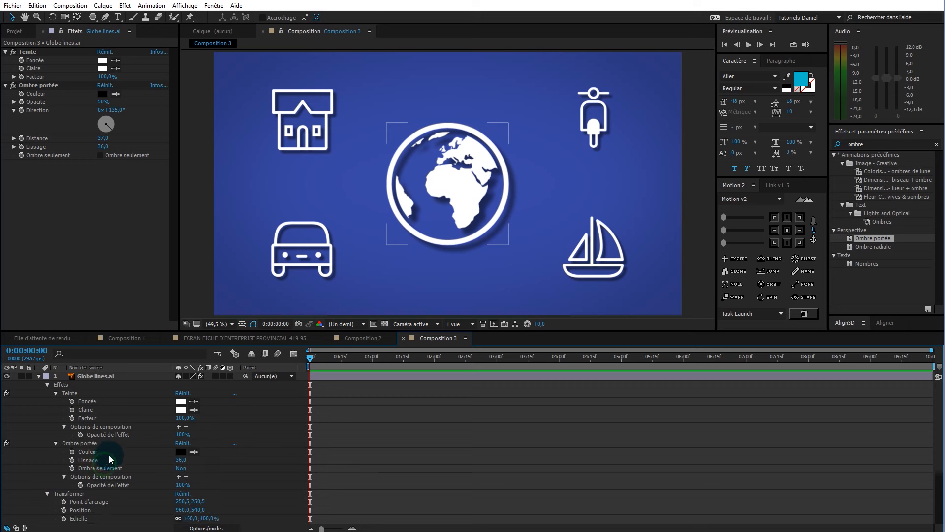
pyautogui.click(111, 435)
pyautogui.click(98, 417)
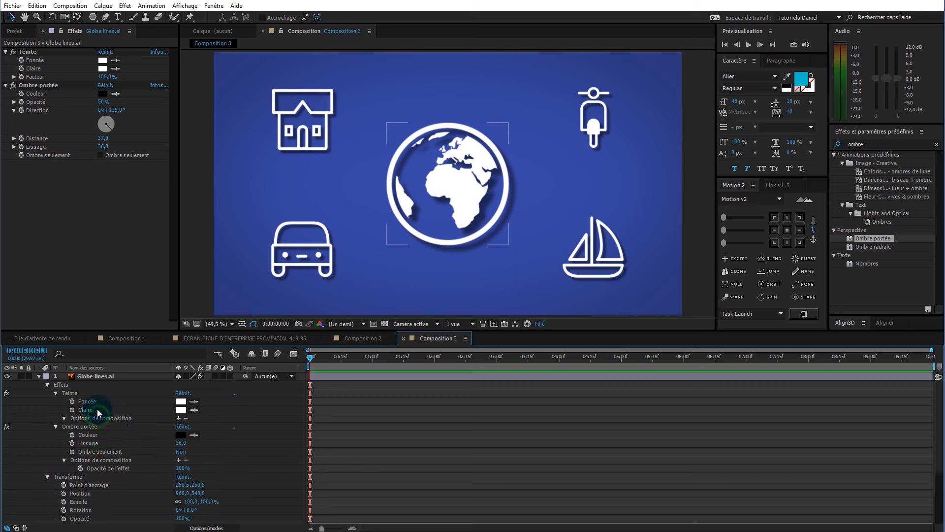
pyautogui.click(104, 485)
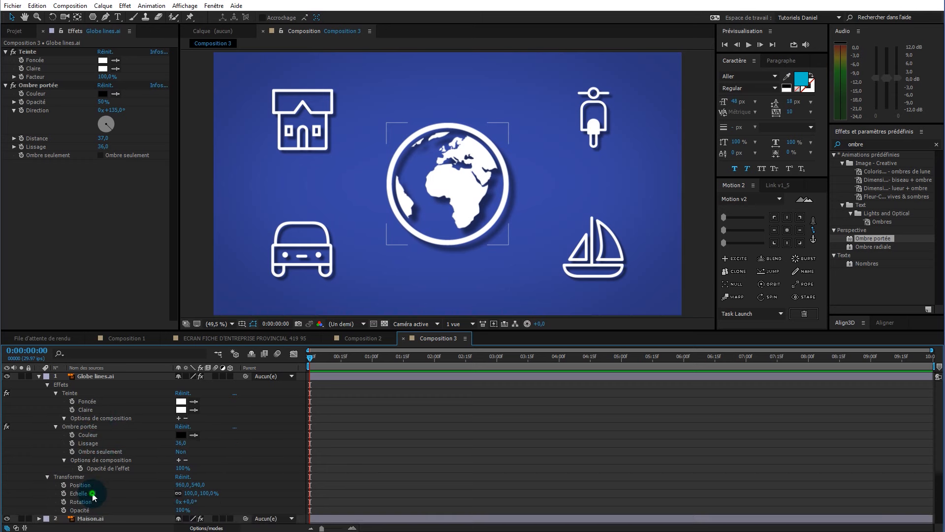
pyautogui.click(94, 494)
pyautogui.click(93, 494)
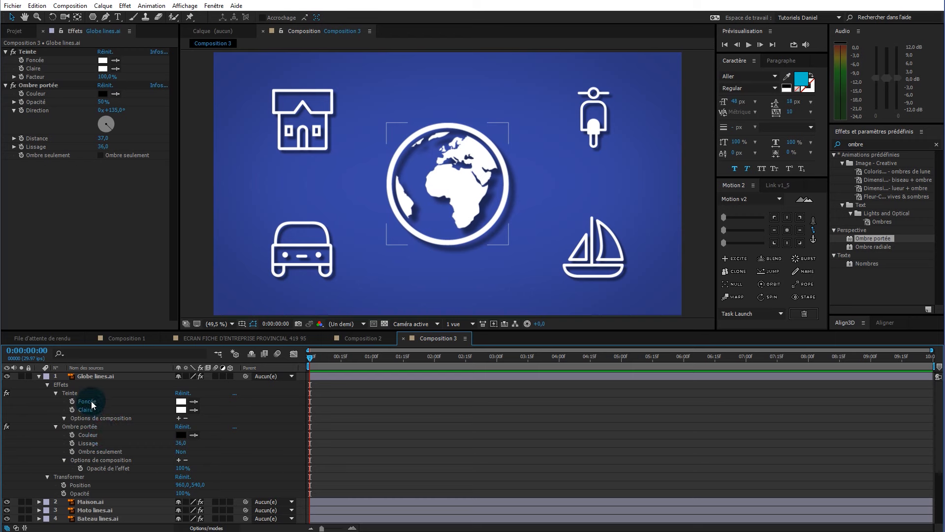
# - Isolate only Teinte's Foncée and Ombre portée's Couleur properties of the Globe lines.ai layer in the timeline
pyautogui.click(94, 401)
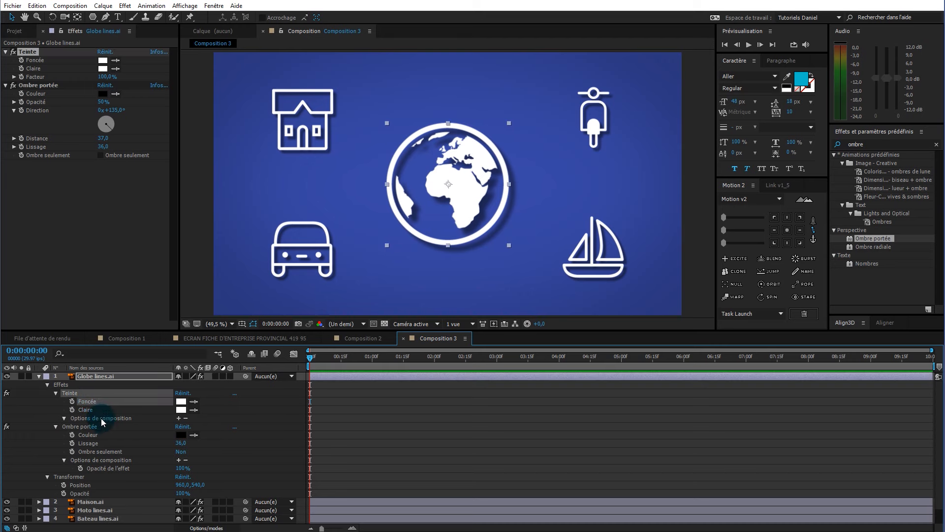
pyautogui.keyDown('shift'); pyautogui.click(101, 436); pyautogui.keyUp('shift')
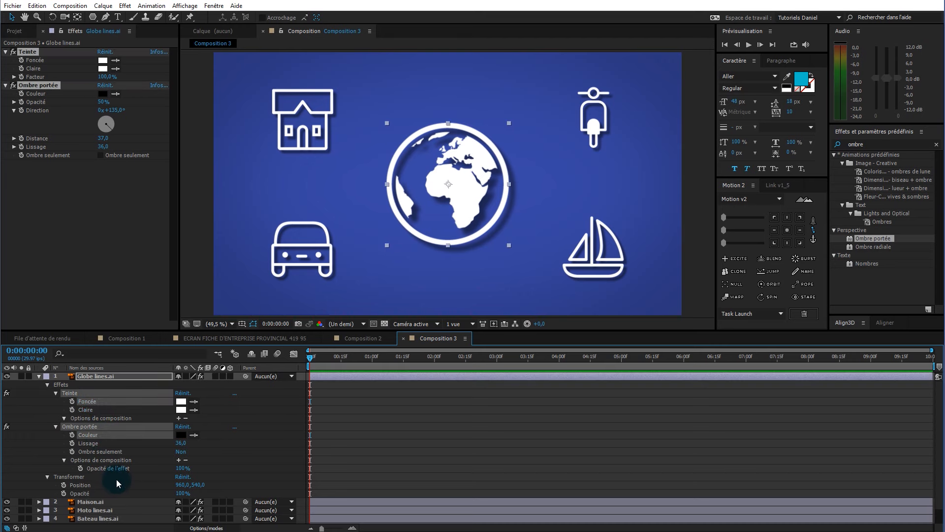
pyautogui.press('s')
pyautogui.press('s')
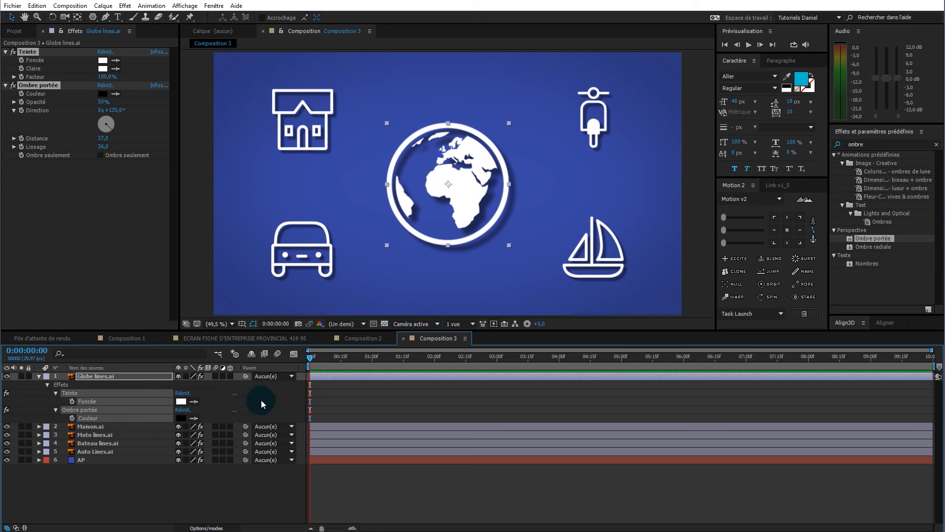
# - Restore the full property list of the Globe lines.ai layer by collapsing it and reopening all its subgroups
pyautogui.click(39, 377)
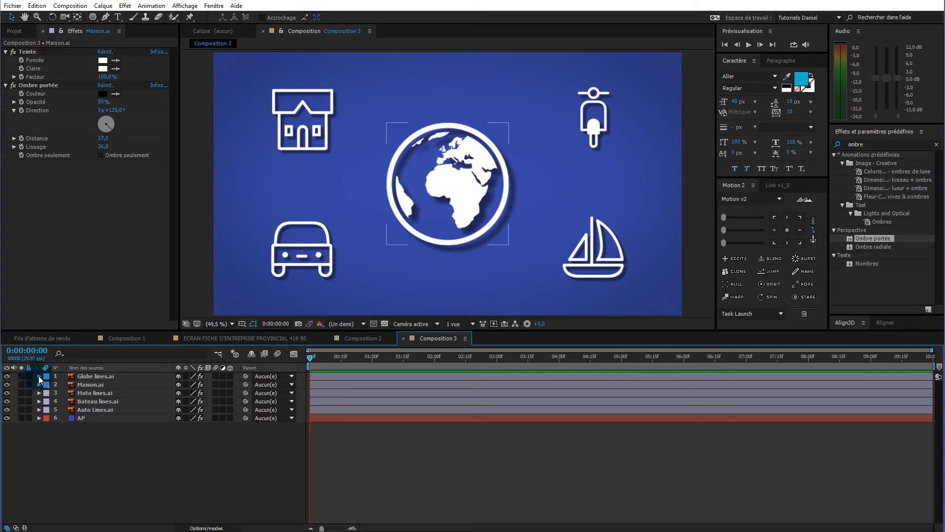
pyautogui.click(39, 376)
pyautogui.click(38, 377)
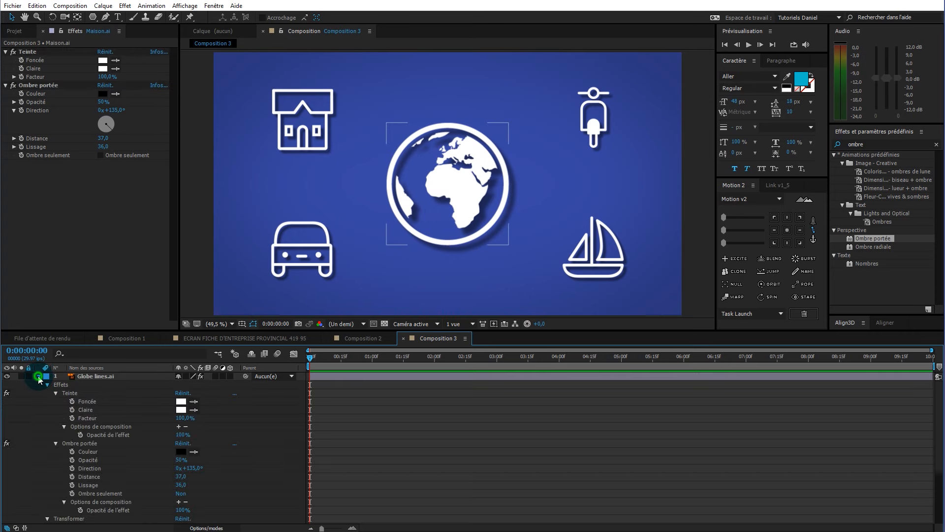
pyautogui.click(38, 376)
# - Expand every property group of the Maison.ai layer and select that layer
pyautogui.scroll(-5, 37, 430)
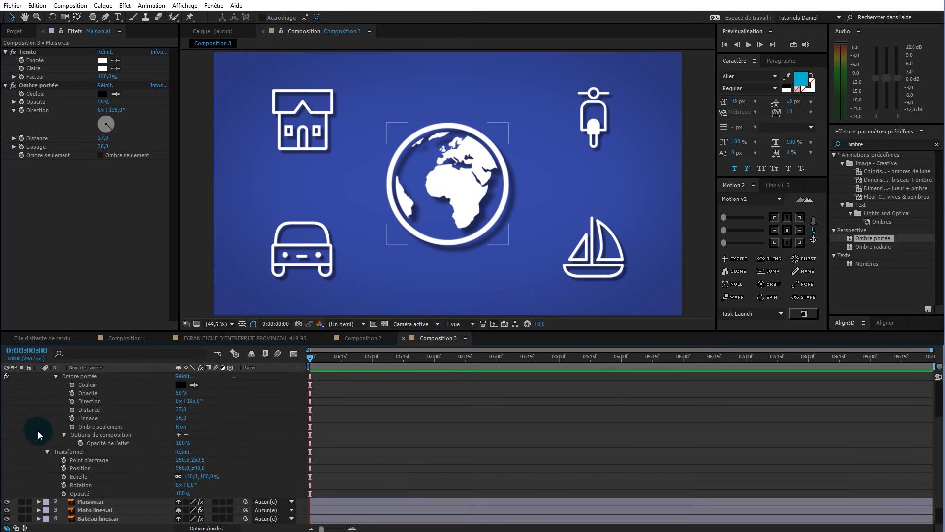
pyautogui.click(39, 485)
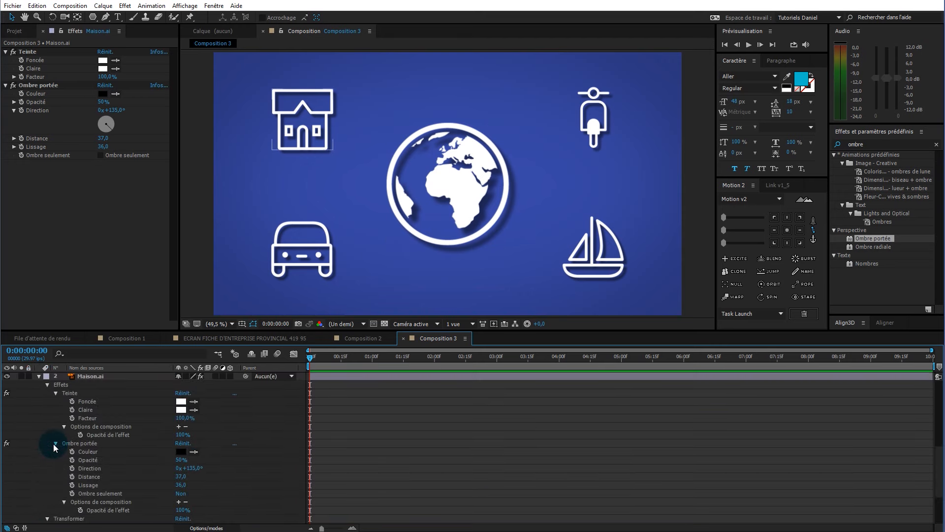
pyautogui.scroll(-5, 67, 410)
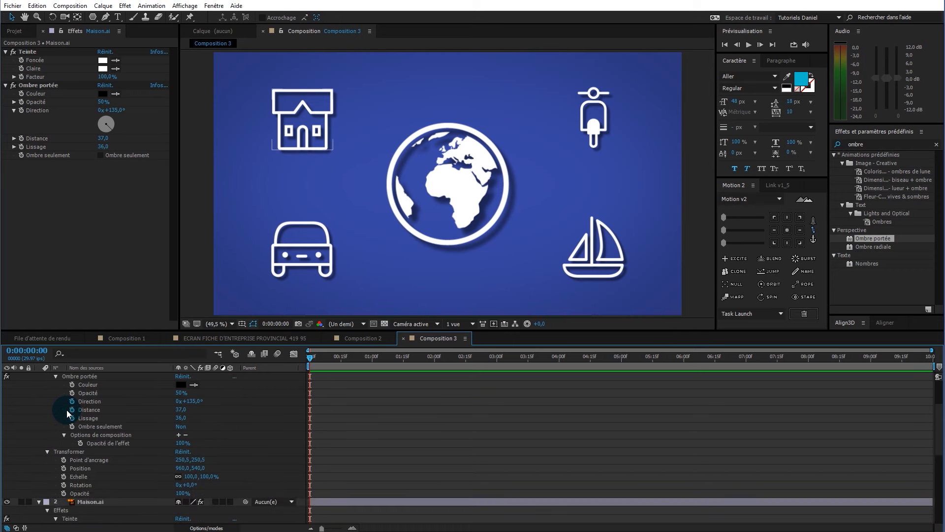
pyautogui.scroll(-5, 67, 409)
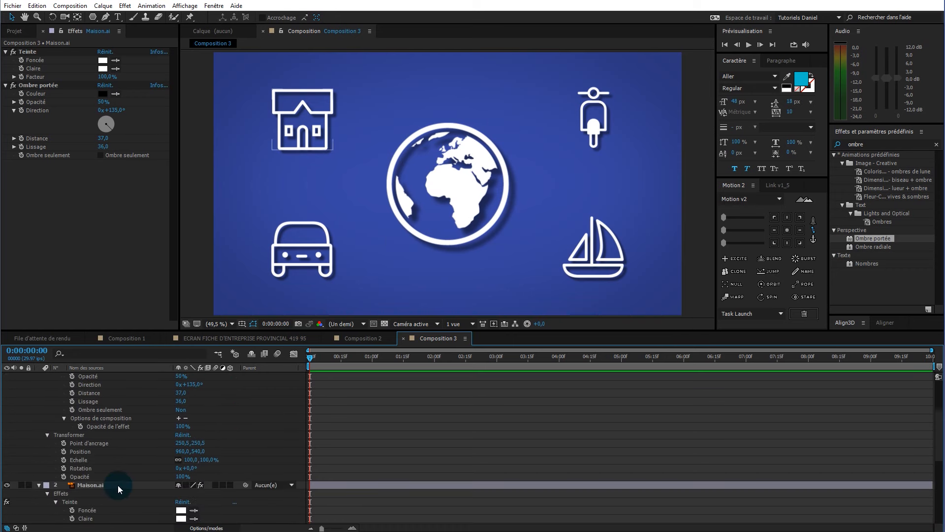
pyautogui.click(130, 485)
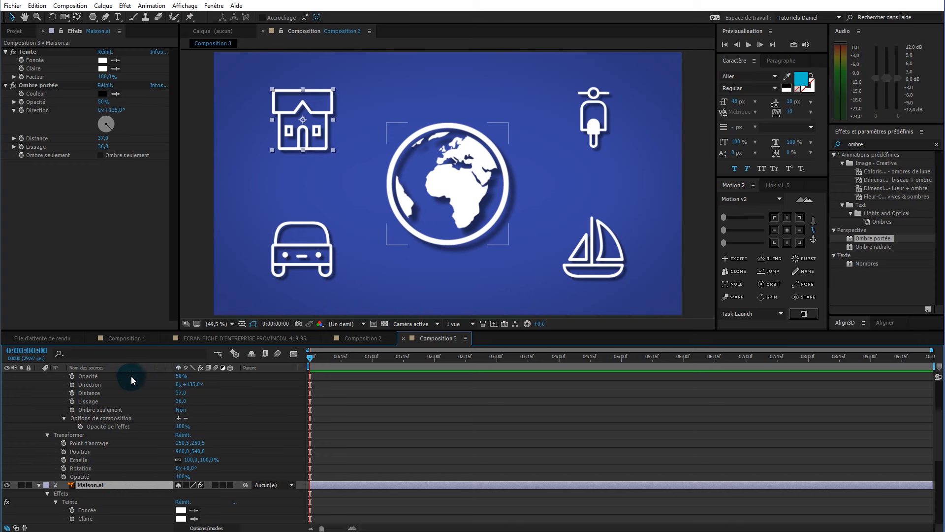
pyautogui.scroll(-5, 215, 426)
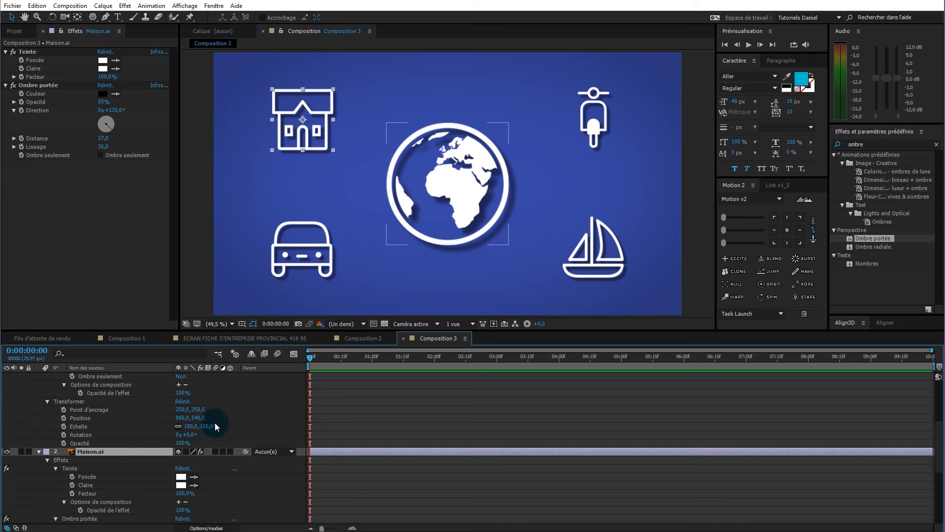
pyautogui.scroll(5, 217, 423)
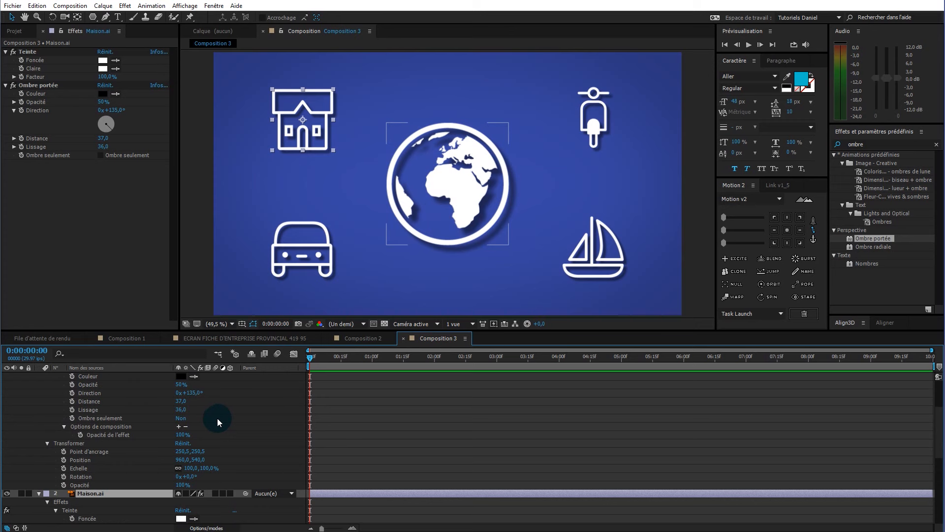
pyautogui.scroll(-5, 217, 418)
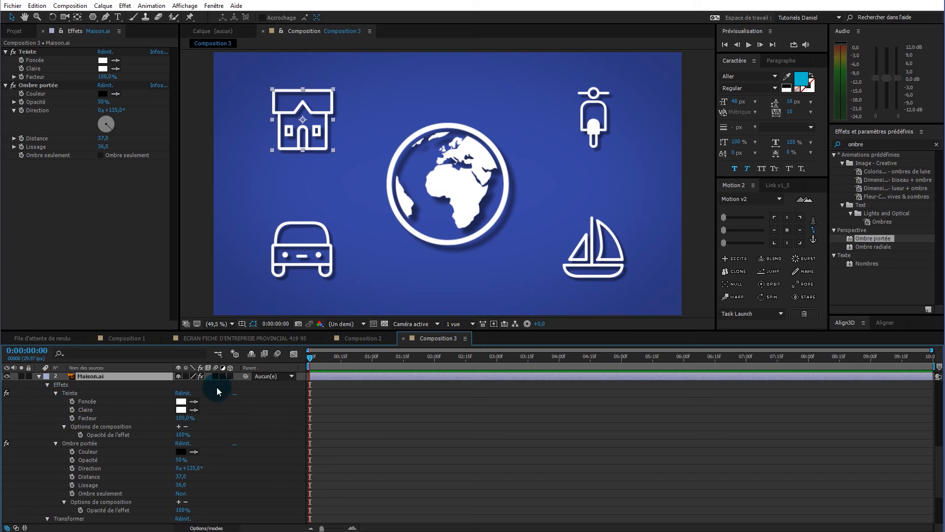
# - In Composition 2, select the green Polygone layer and expand its Polyétoile 1 and Tracé polyétoile 1 properties
pyautogui.click(359, 338)
pyautogui.click(448, 199)
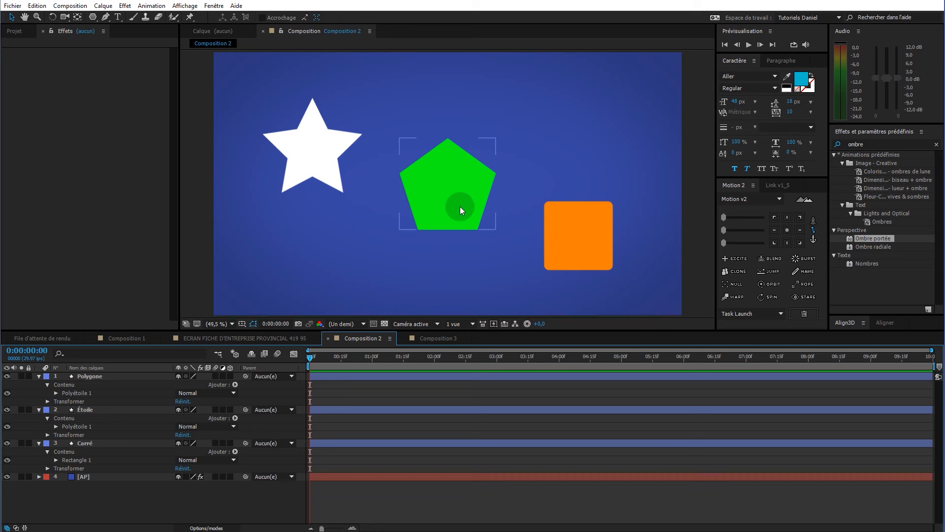
pyautogui.click(449, 200)
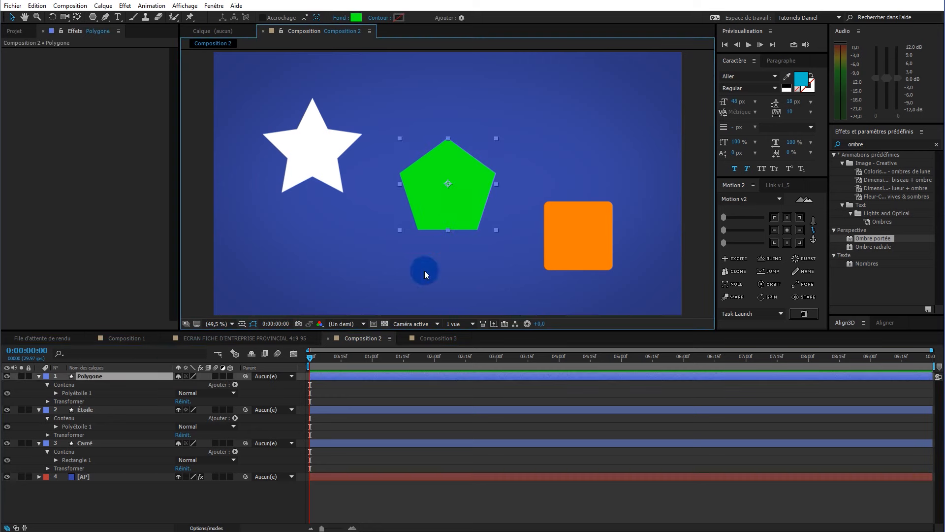
pyautogui.click(56, 393)
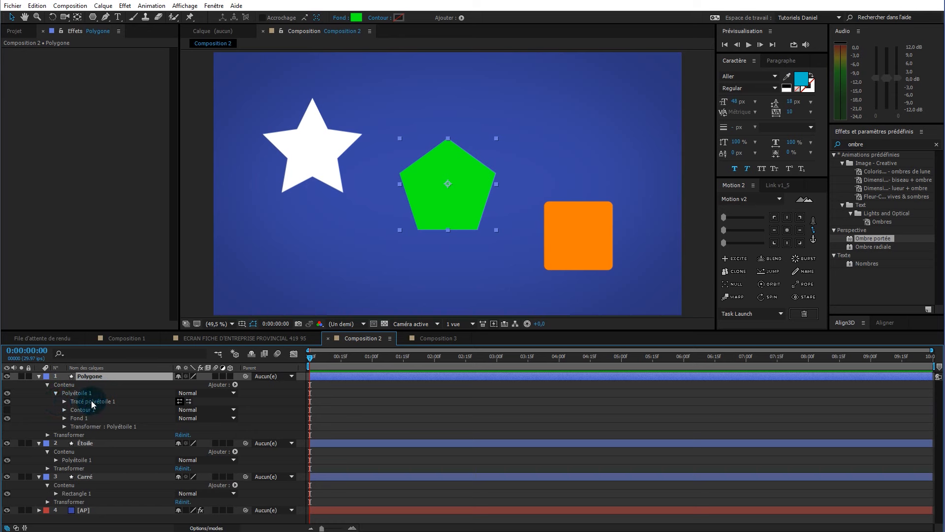
pyautogui.click(64, 401)
# - Reduce the green polygon's outer radius (Rayon externe) to 197,6
pyautogui.click(104, 443)
pyautogui.keyDown('shift'); pyautogui.click(106, 452); pyautogui.keyUp('shift')
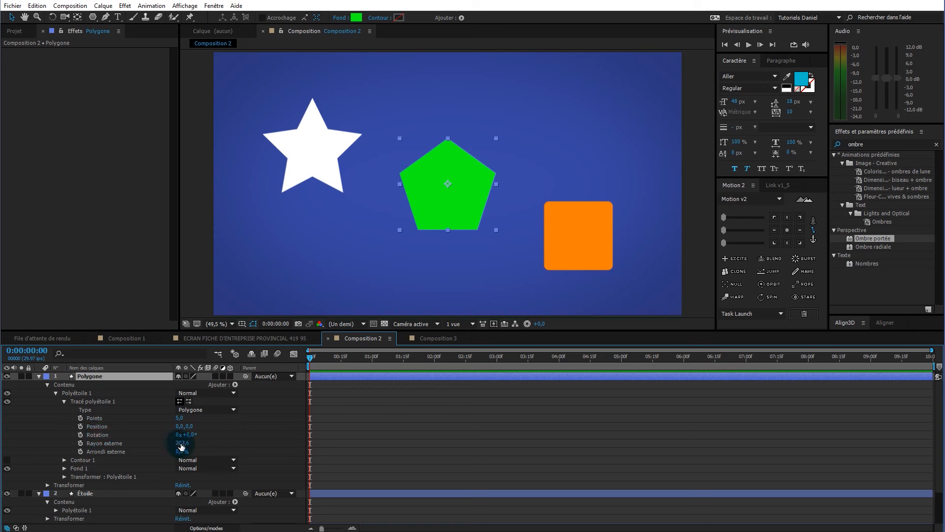
pyautogui.moveTo(183, 443)
pyautogui.mouseDown()
pyautogui.moveTo(226, 447)
pyautogui.moveTo(169, 445)
pyautogui.mouseUp()
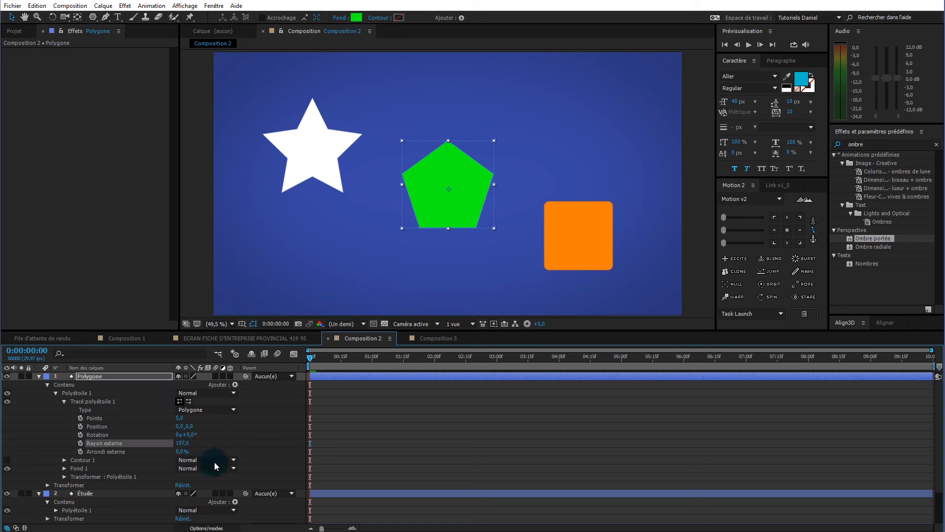
# - Try rotating the green polygon's path to about -24° and undo that rotation
pyautogui.moveTo(185, 434)
pyautogui.mouseDown()
pyautogui.moveTo(203, 435)
pyautogui.moveTo(176, 435)
pyautogui.mouseUp()
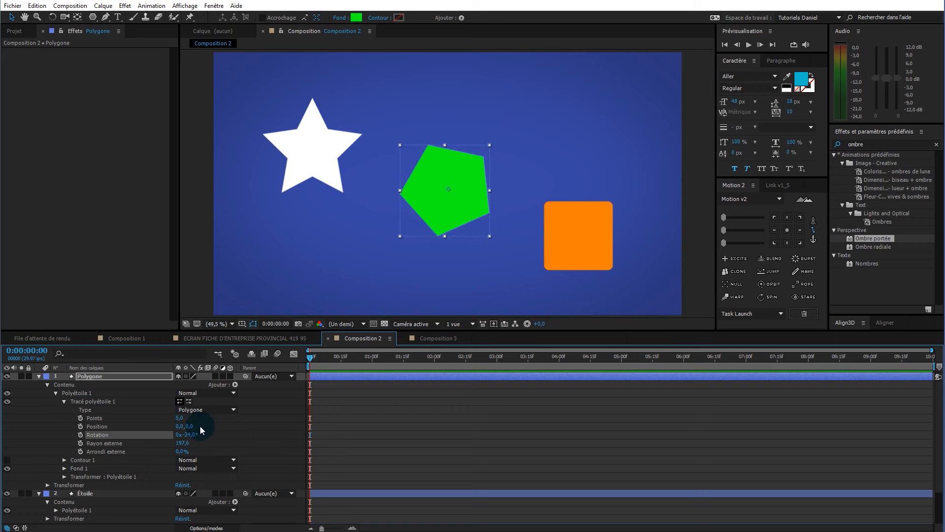
pyautogui.hotkey('ctrl', 'z')
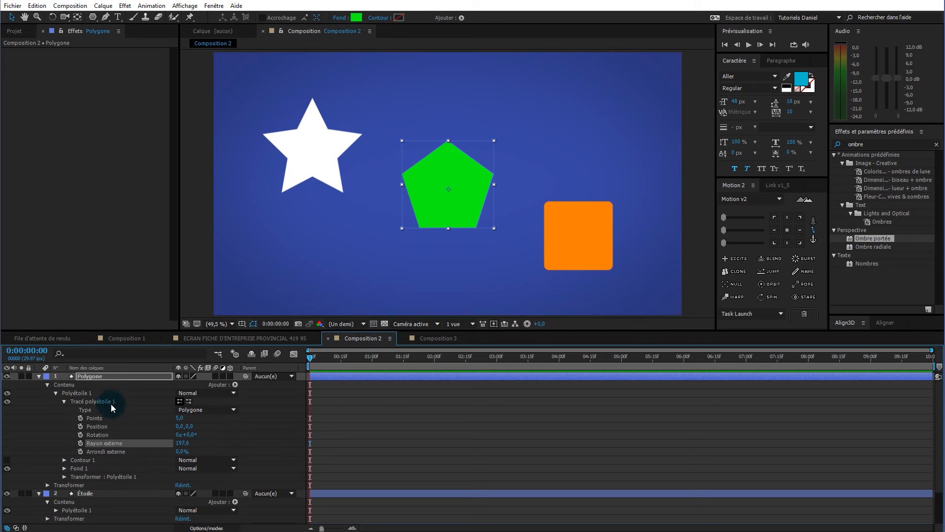
# - Convert the green polygon's Tracé polyétoile 1 into a Bézier path
pyautogui.click(100, 403)
pyautogui.rightClick(112, 401)
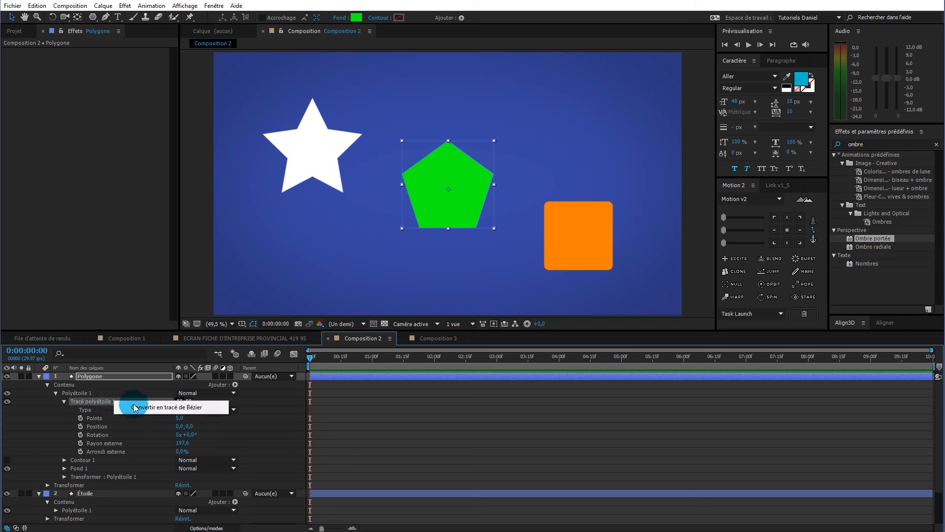
pyautogui.click(158, 408)
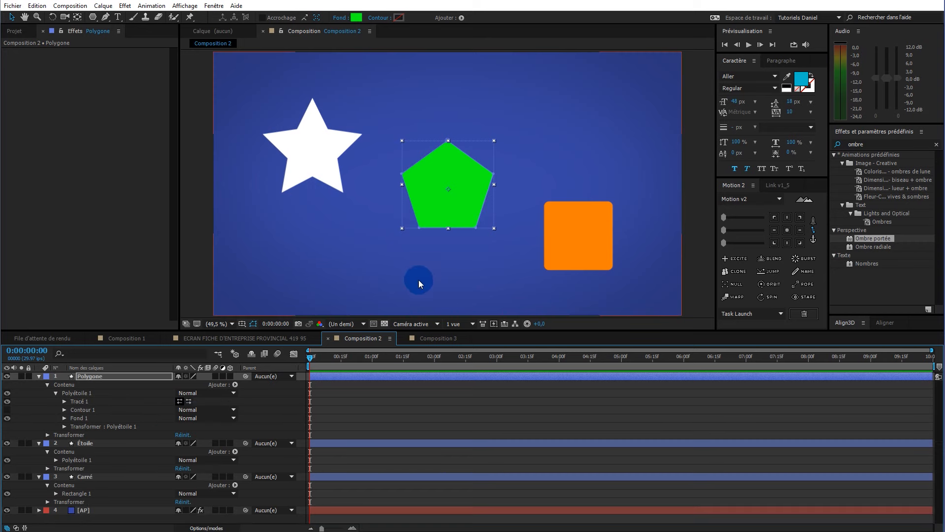
# - With the Pen tool, move the green polygon's left vertex upward and its top vertex up to the right
pyautogui.press('/')
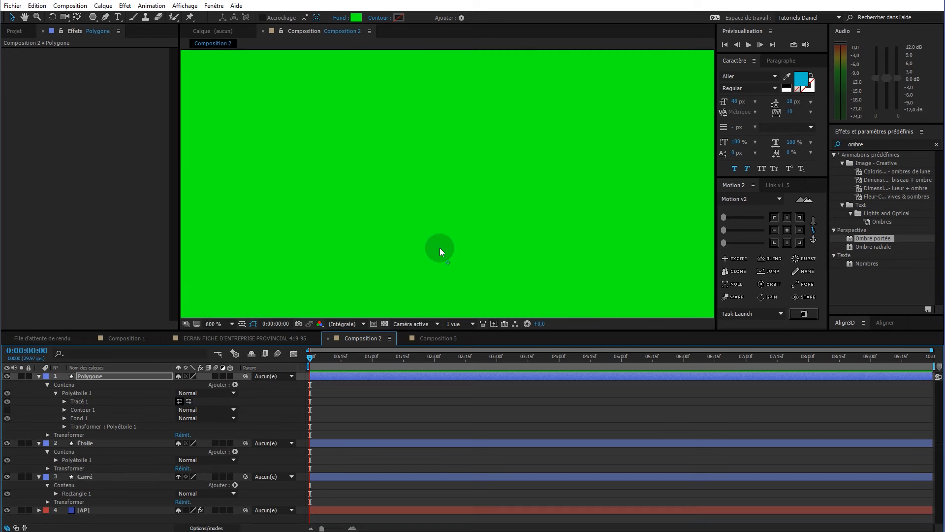
pyautogui.scroll(1, 441, 250)
pyautogui.scroll(-1, 441, 250)
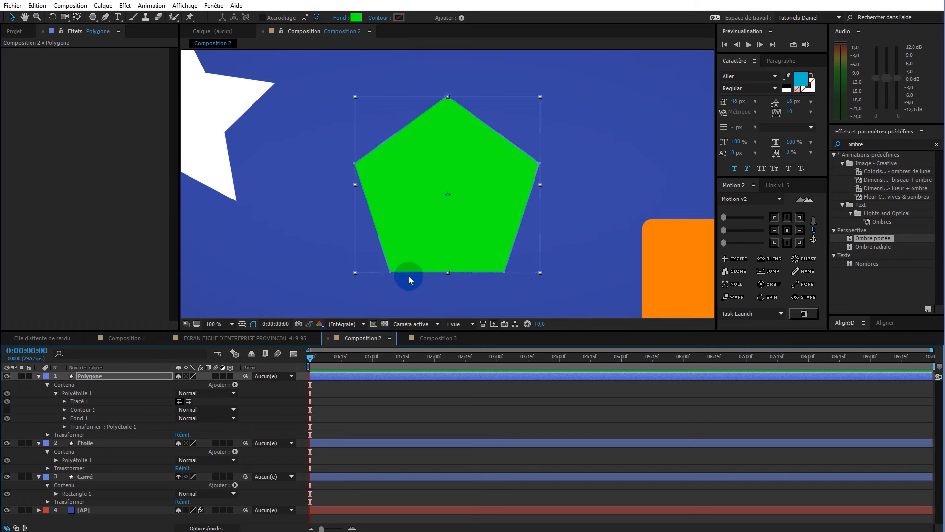
pyautogui.click(106, 16)
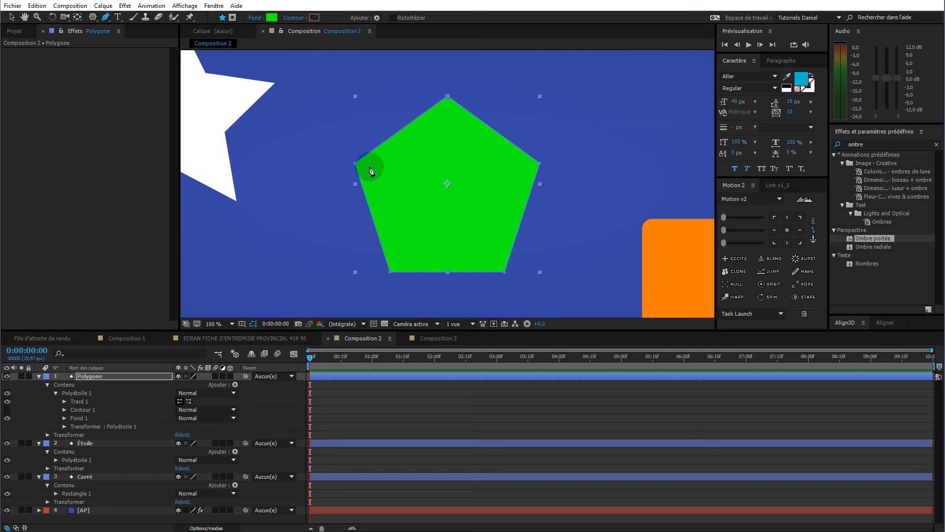
pyautogui.click(355, 163)
pyautogui.moveTo(355, 163); pyautogui.dragTo(366, 138)
pyautogui.click(452, 102)
pyautogui.moveTo(447, 96); pyautogui.dragTo(499, 76)
# - Convert the green shape's right vertex into a smooth curve point with the Convert Vertex tool
pyautogui.click(540, 163)
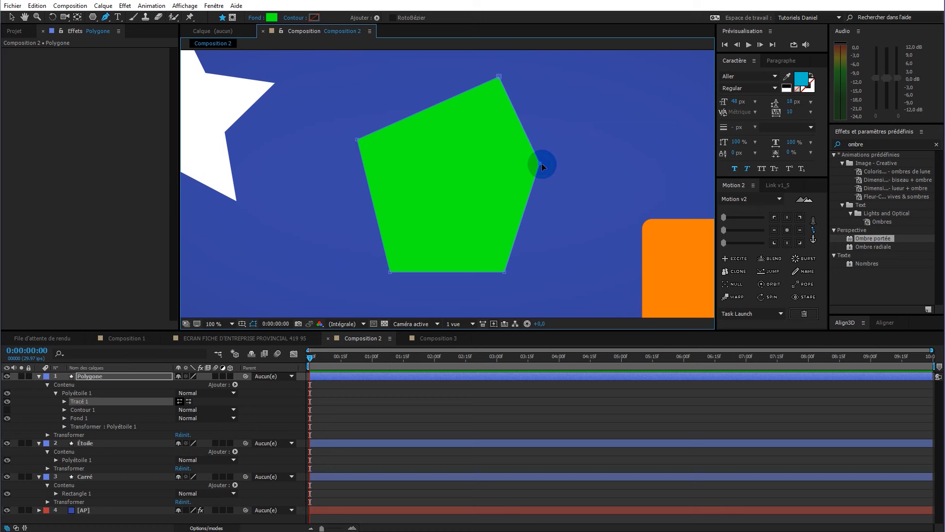
pyautogui.click(105, 17)
pyautogui.click(147, 50)
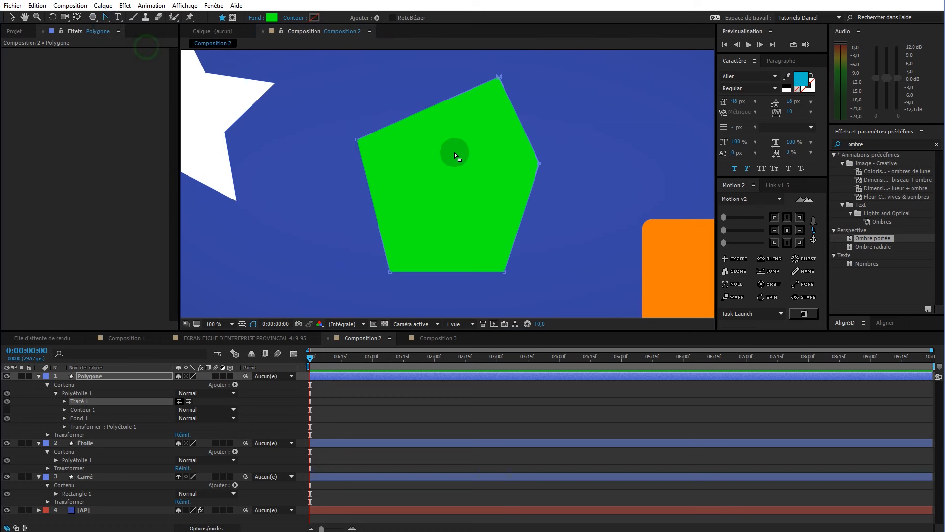
pyautogui.click(540, 163)
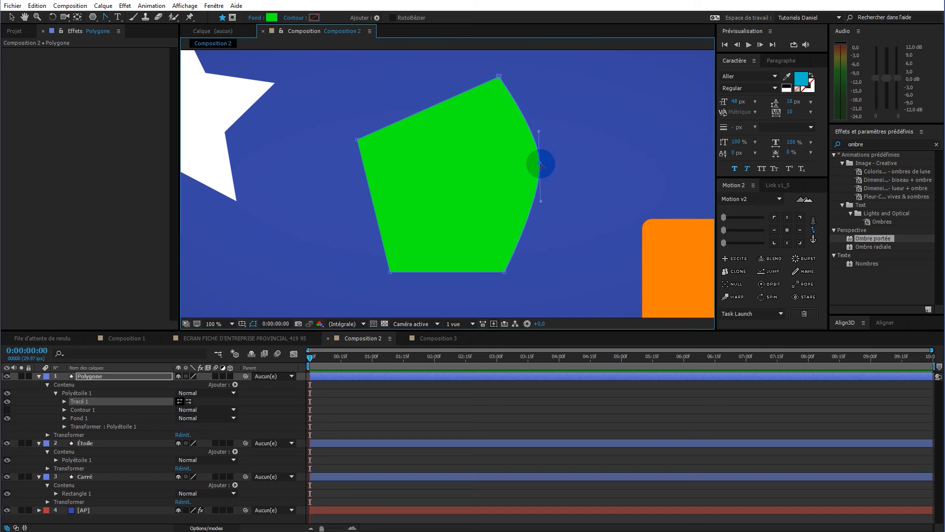
# - With the Pen tool, swing the right vertex's lower direction handle up and outward to reshape the curve
pyautogui.click(105, 17)
pyautogui.click(132, 20)
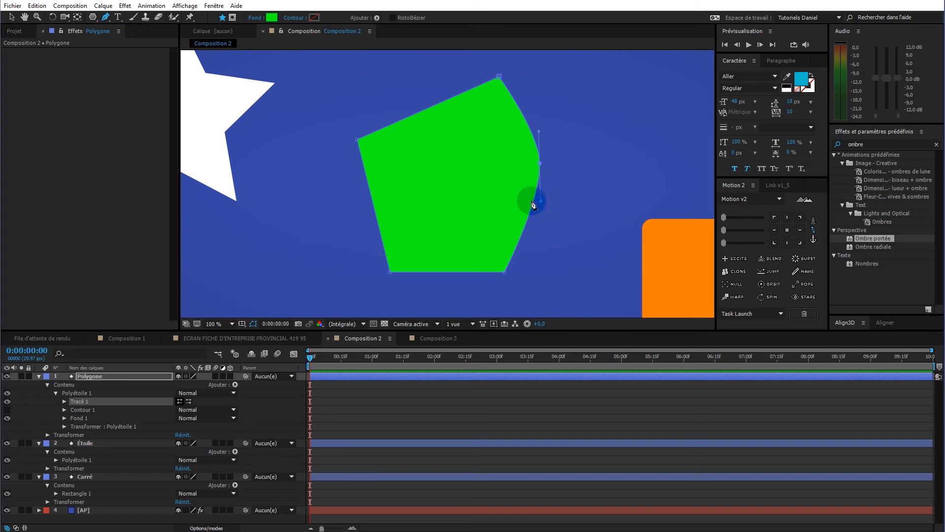
pyautogui.moveTo(540, 201); pyautogui.dragTo(571, 118)
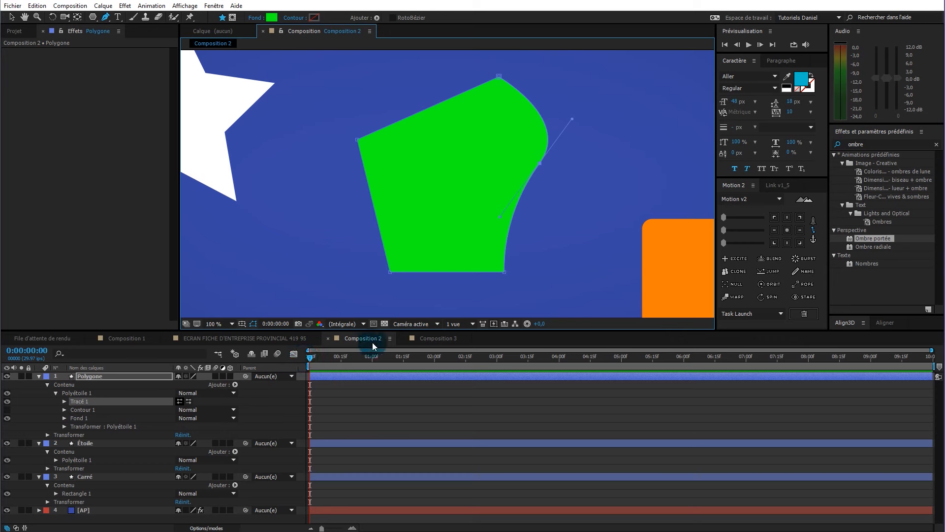
# - In the ECRAN FICHE D'ENTREPRISE PROVINCIAL 419 95 composition, convert the "+ TAXES APPLICABLES copie" layer to editable text
pyautogui.click(437, 340)
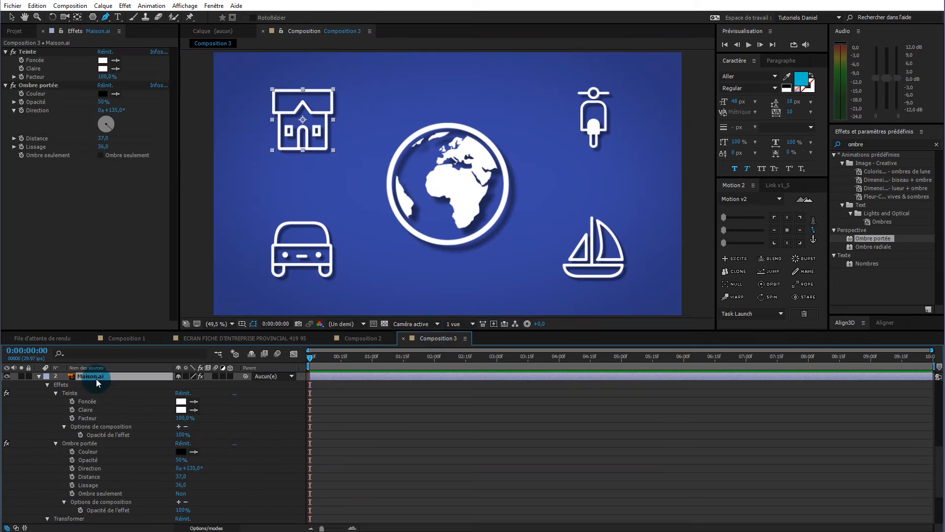
pyautogui.click(253, 339)
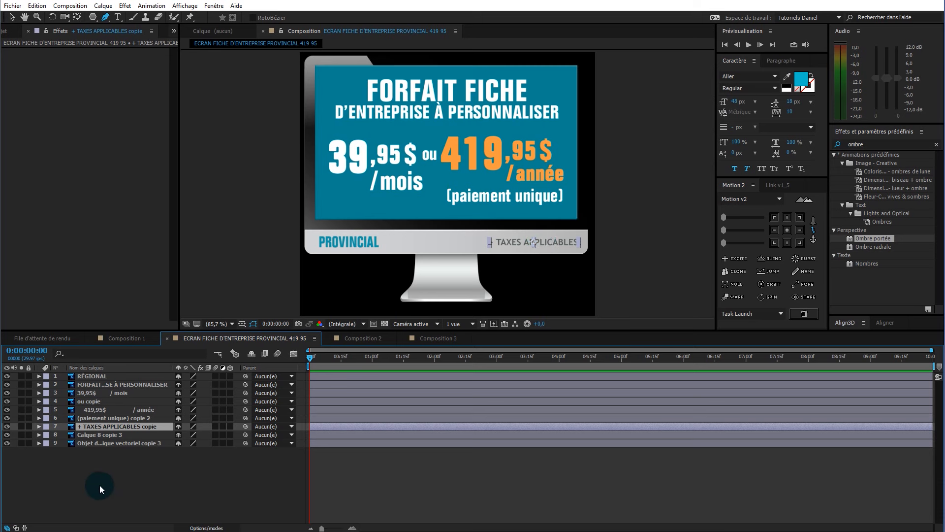
pyautogui.press('v')
pyautogui.click(527, 256)
pyautogui.rightClick(114, 426)
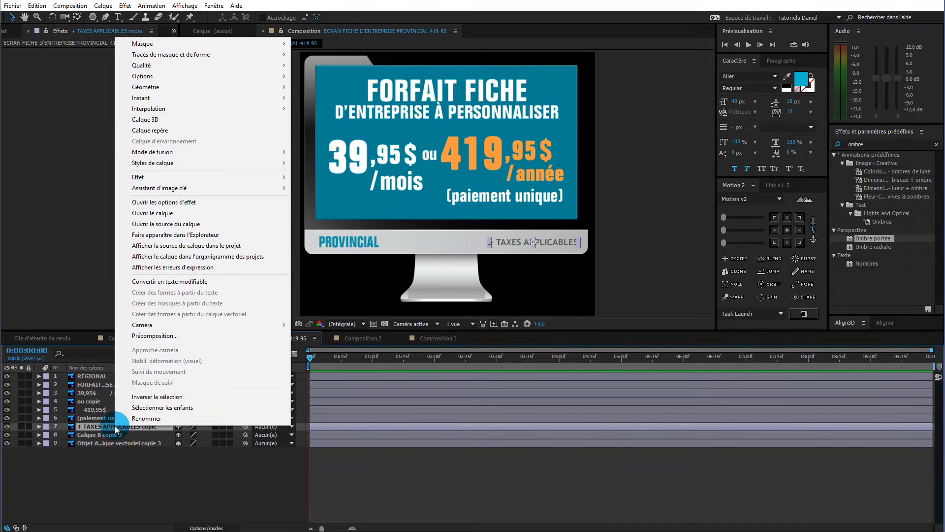
pyautogui.click(185, 284)
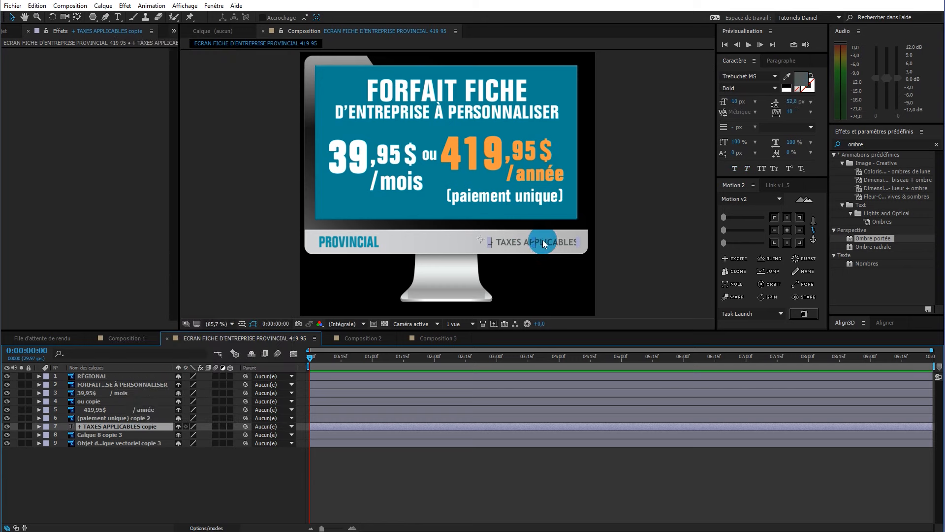
# - Replace the word APPLICABLES with "incluses" in the taxes text
pyautogui.doubleClick(112, 426)
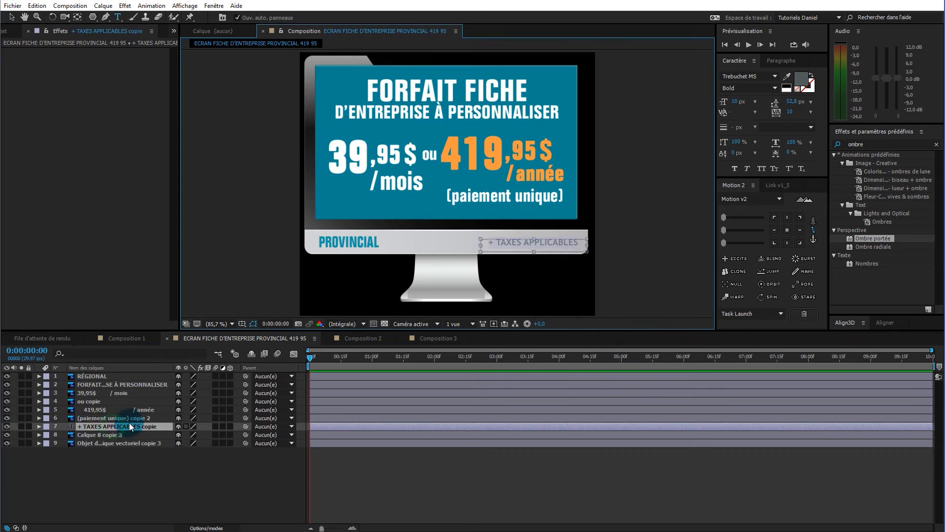
pyautogui.moveTo(522, 247); pyautogui.dragTo(579, 244)
pyautogui.write('incl')
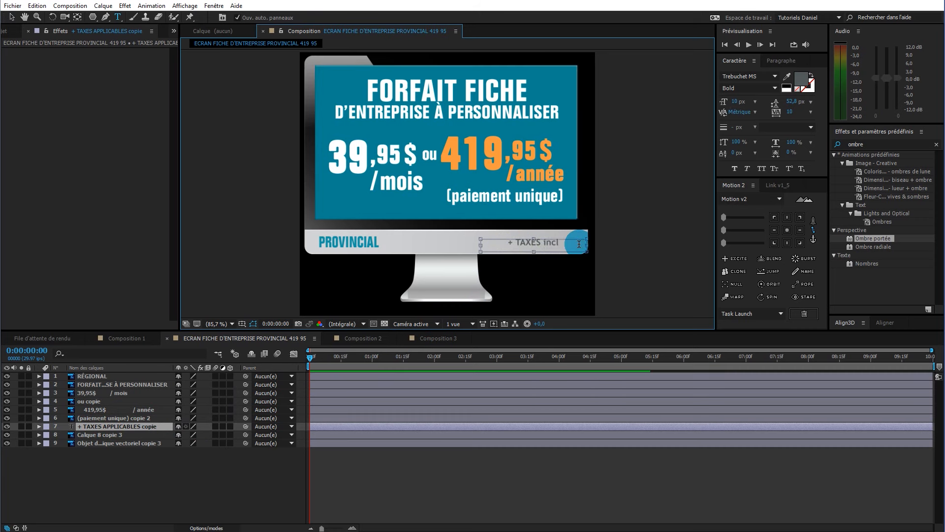
pyautogui.write('uses')
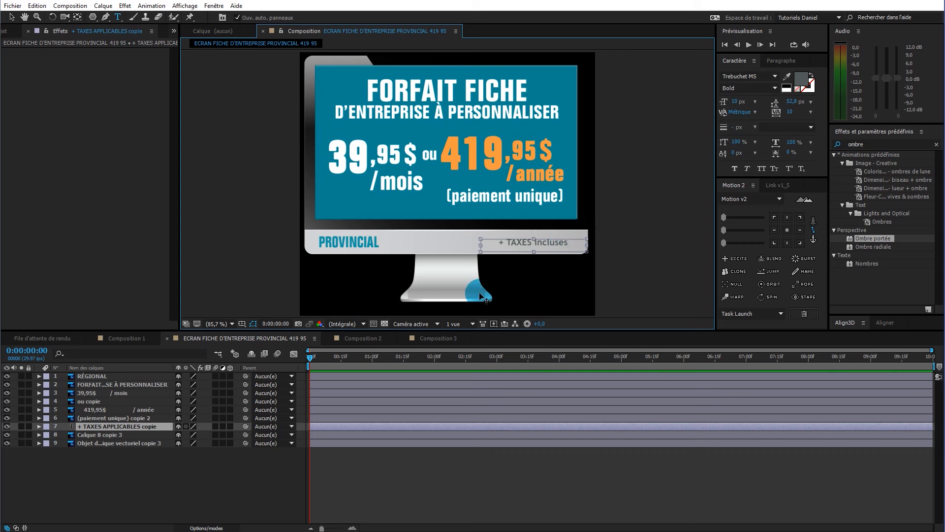
# - Apply All Caps to the whole taxes text and deselect its layer
pyautogui.doubleClick(123, 427)
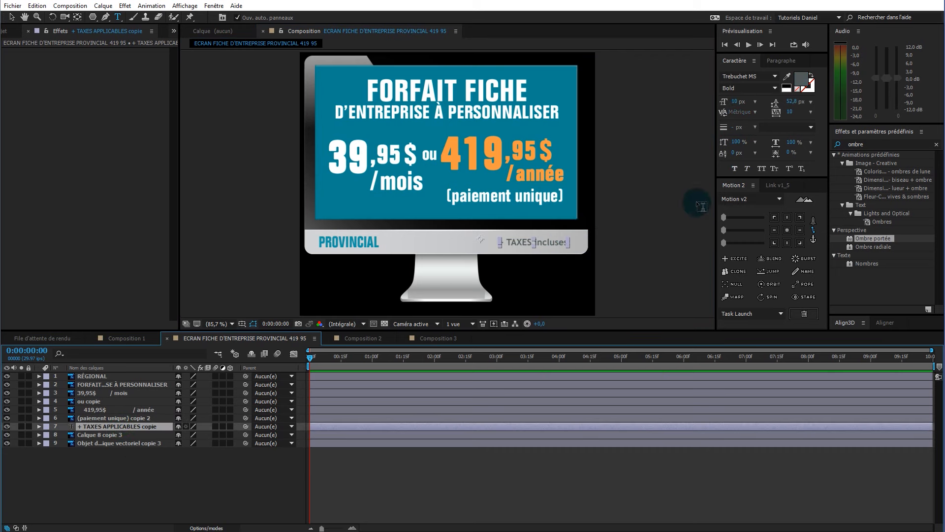
pyautogui.click(757, 171)
pyautogui.click(202, 477)
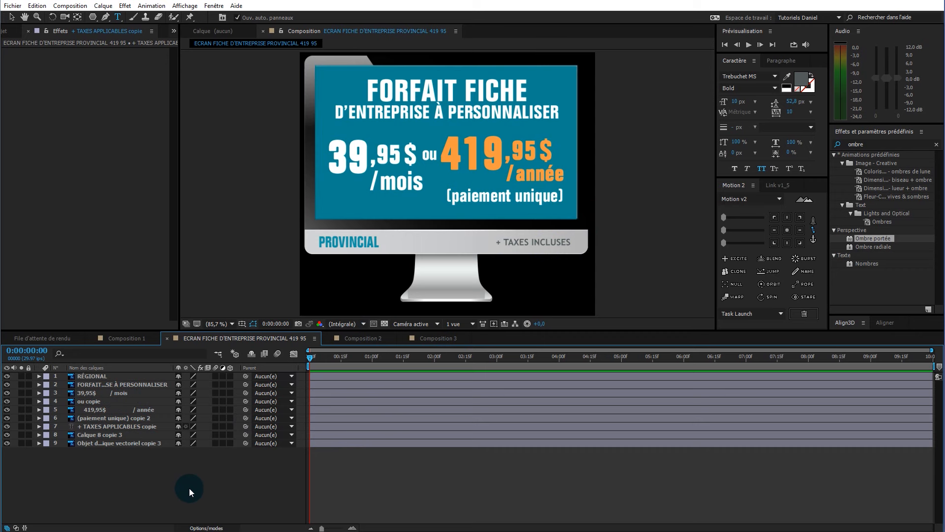
# - Convert the "FORFAIT...SE À PERSONNALISER" title layer to editable text and dismiss the missing-font alert
pyautogui.click(102, 384)
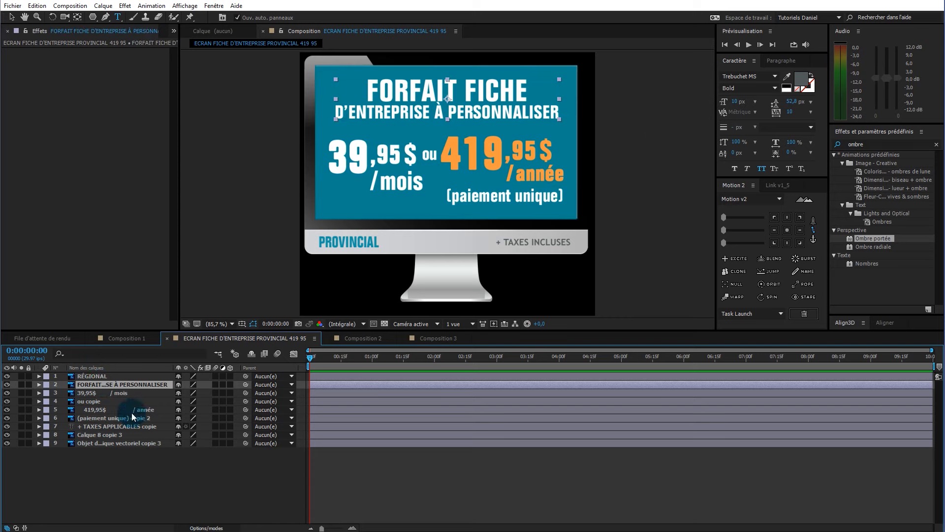
pyautogui.rightClick(125, 387)
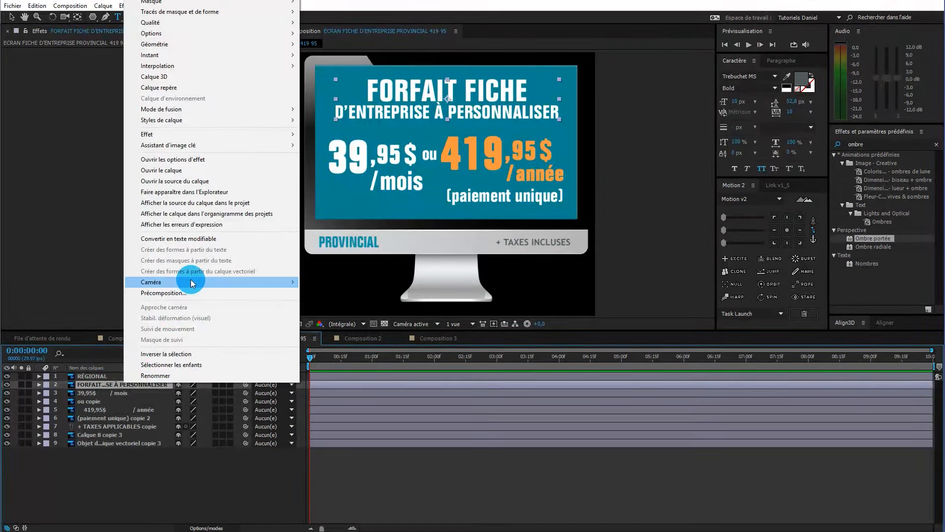
pyautogui.click(186, 239)
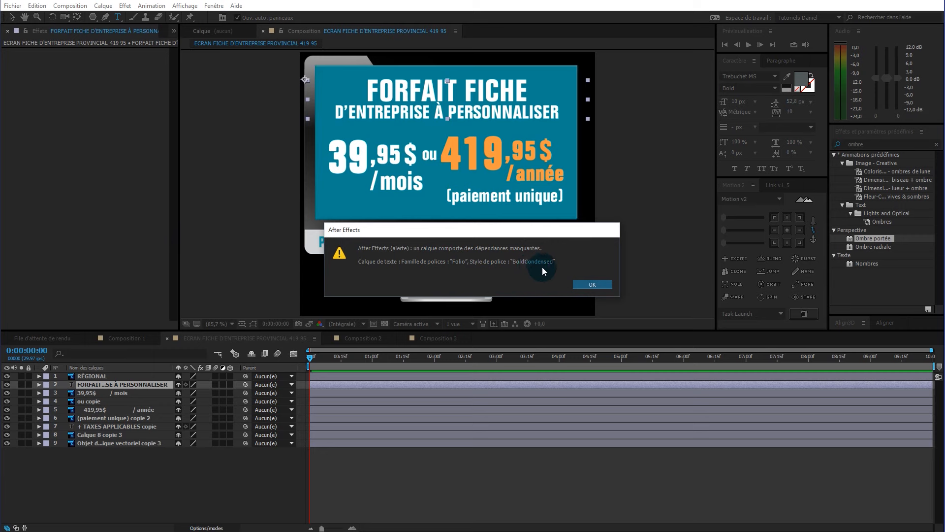
pyautogui.click(596, 284)
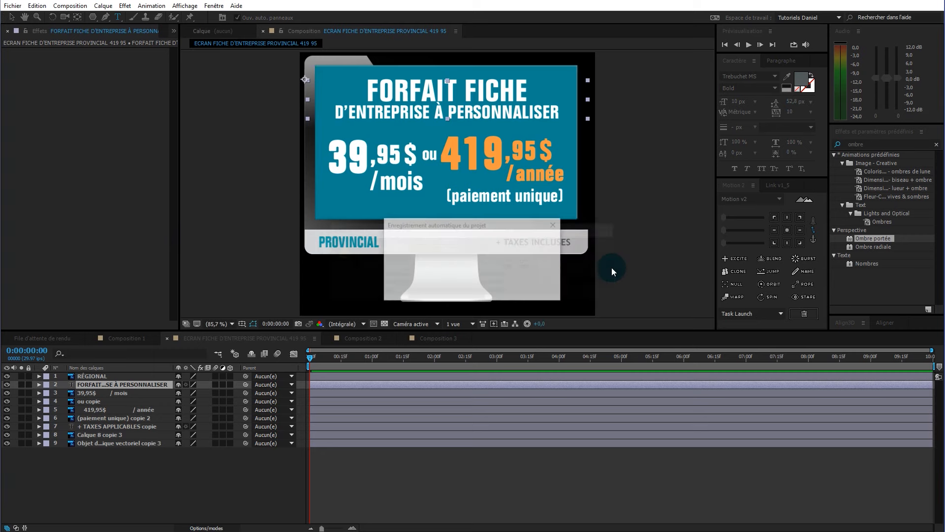
# - Set the title text's font to Folio BdCn BT and deselect the layer
pyautogui.click(766, 76)
pyautogui.write('Folio BdCn BT')
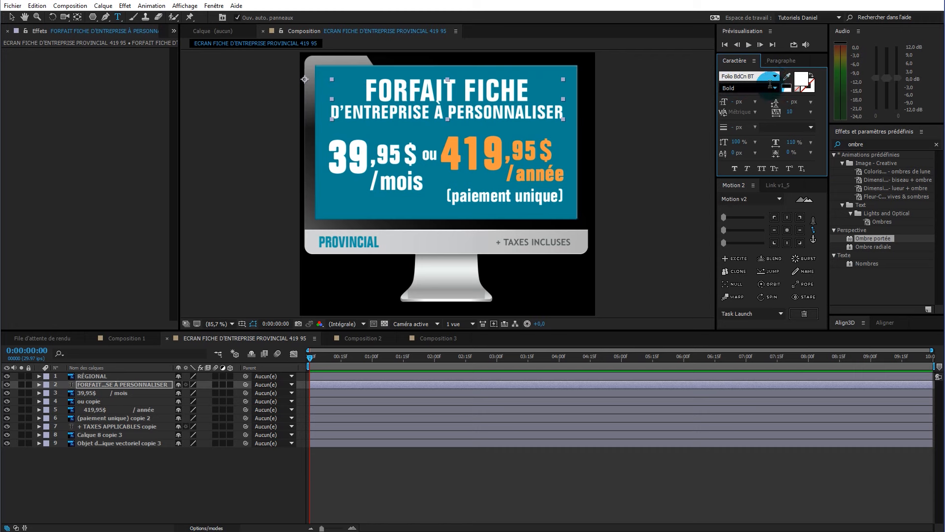
pyautogui.click(205, 492)
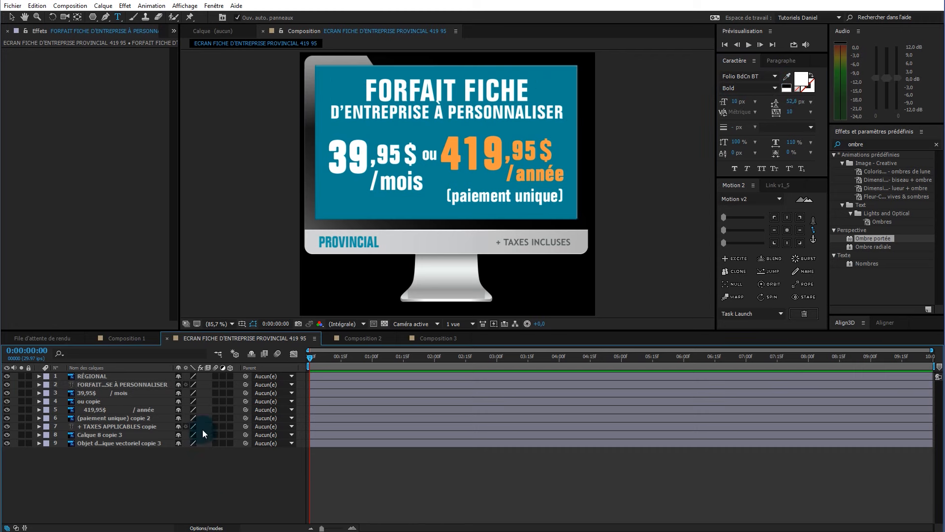